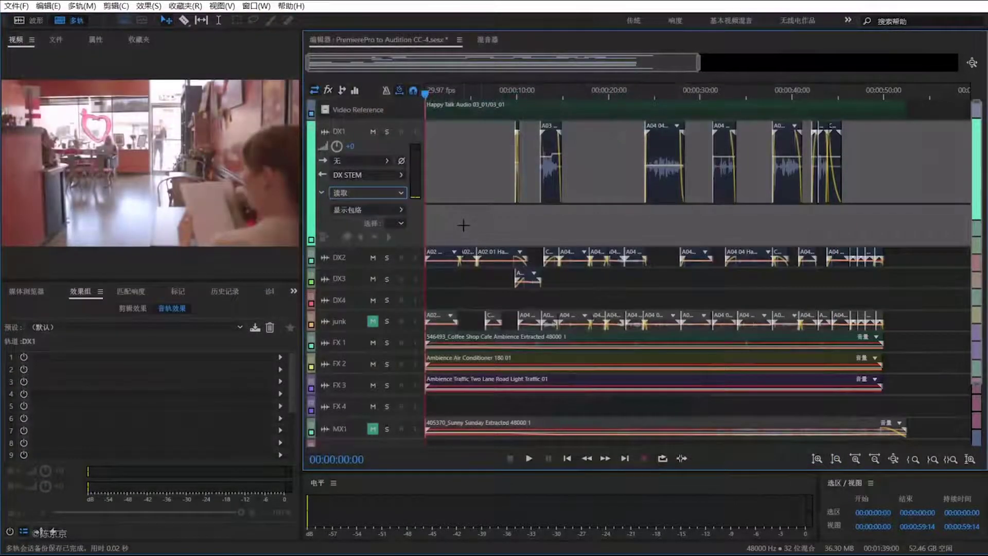
Step: Shrink the height of the DX1 track so that its automation lane collapses
drag(373, 247, 380, 176)
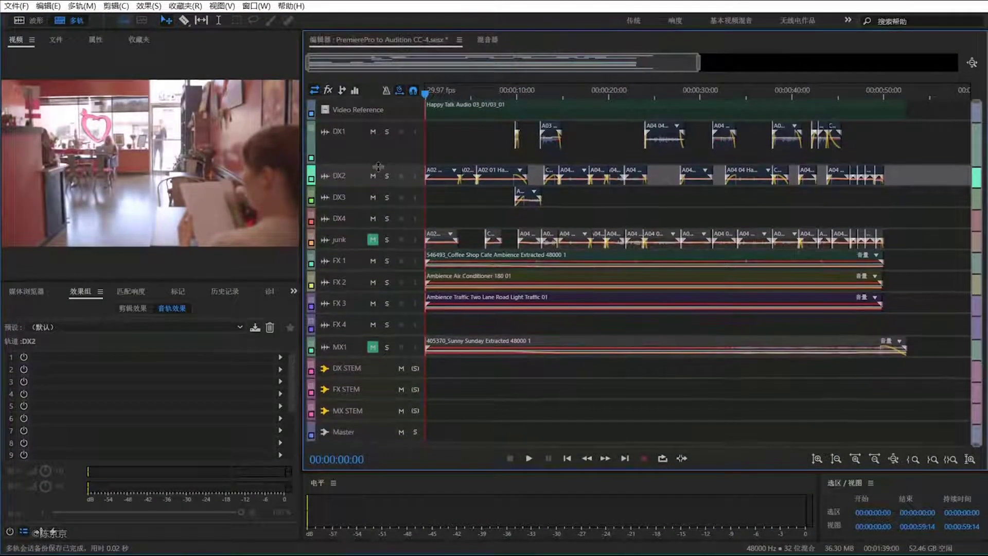
click(347, 143)
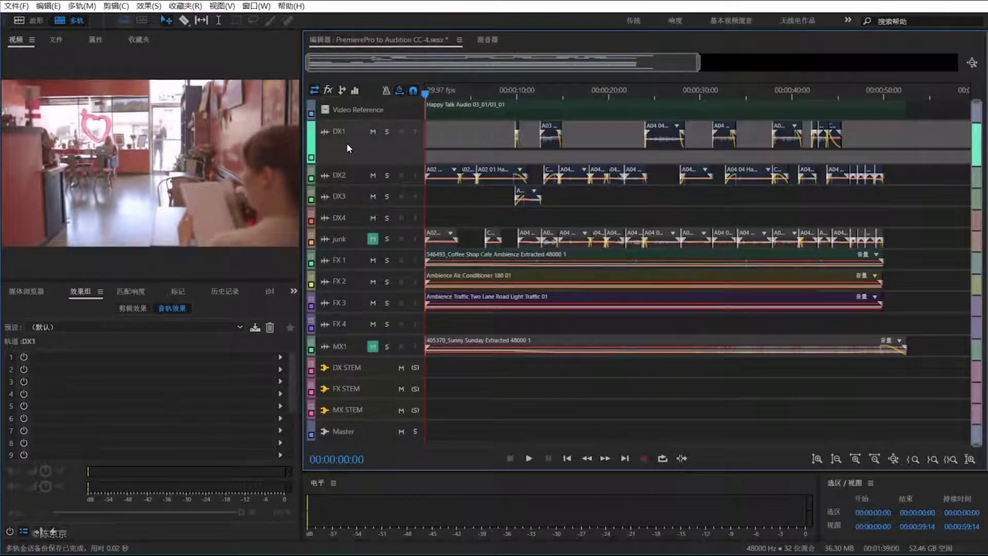
click(353, 194)
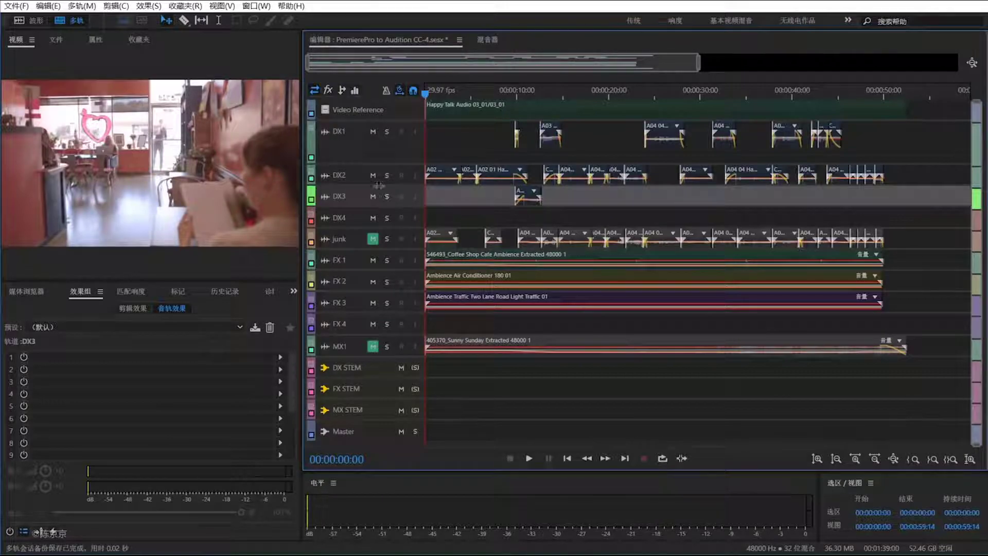
Step: Enlarge the DX2 track, expand its automation lane and show the volume (音量) envelope
click(363, 175)
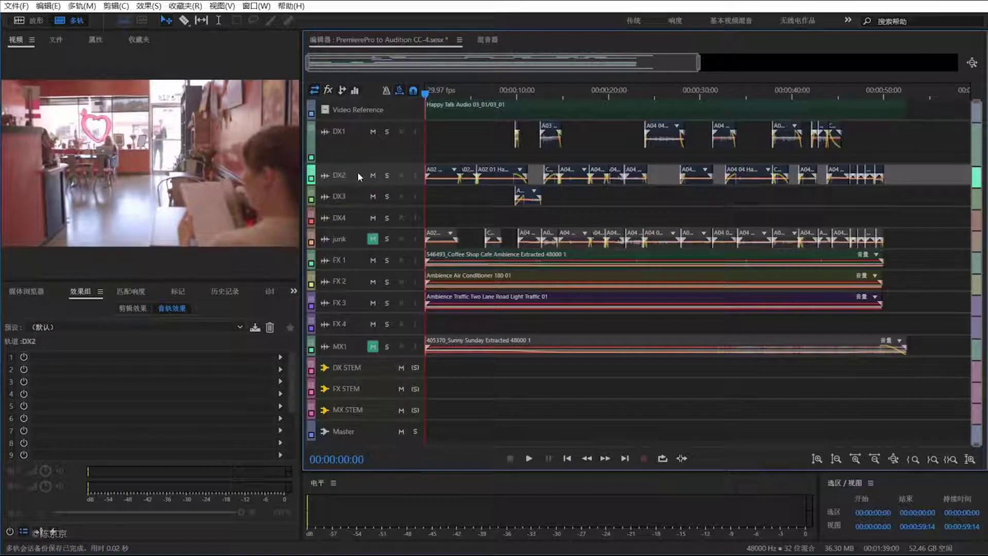
drag(353, 185, 366, 268)
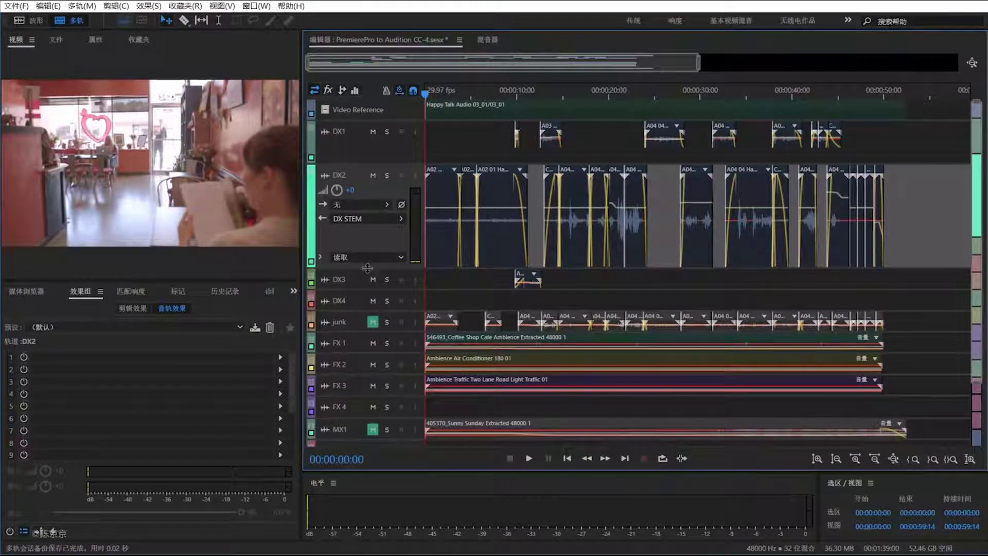
click(320, 256)
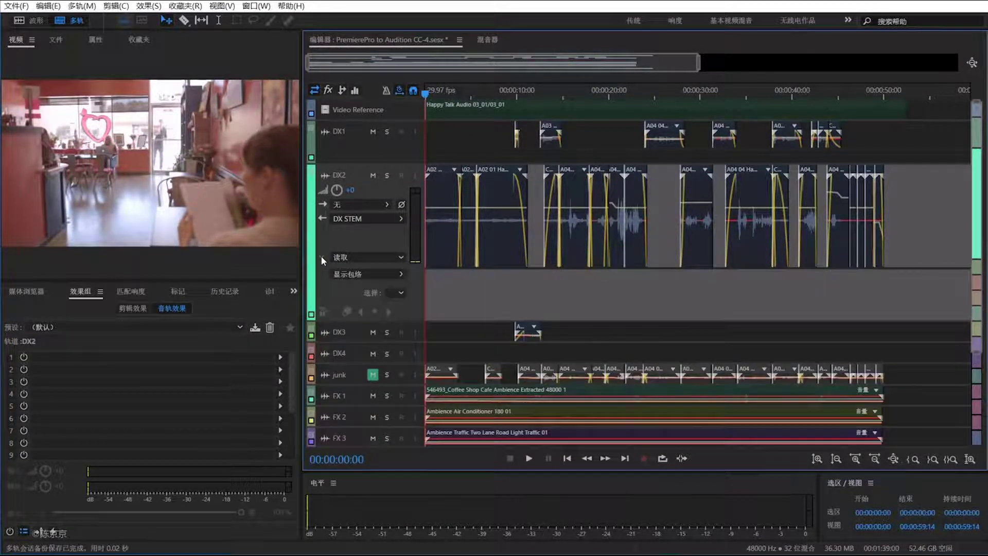
click(360, 273)
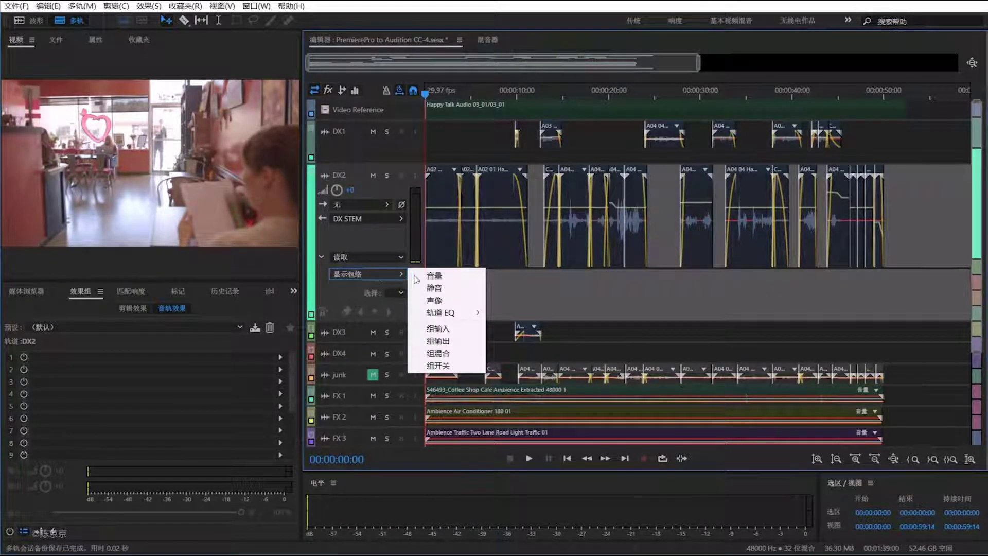
click(434, 275)
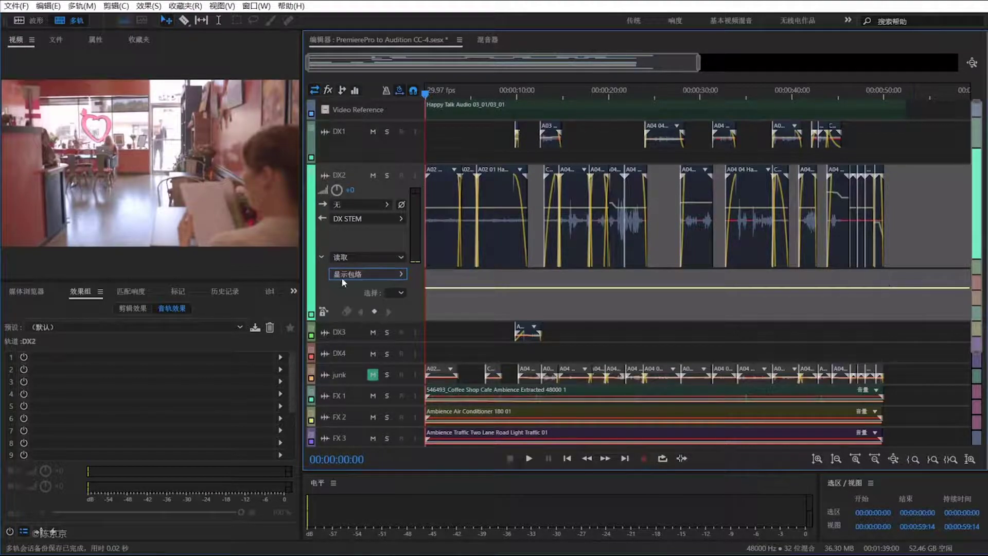
Step: Raise the DX2 volume envelope to +4.1 and undo the change
mouse_move(795, 292)
mouse_down()
mouse_move(797, 321)
mouse_move(792, 282)
mouse_up()
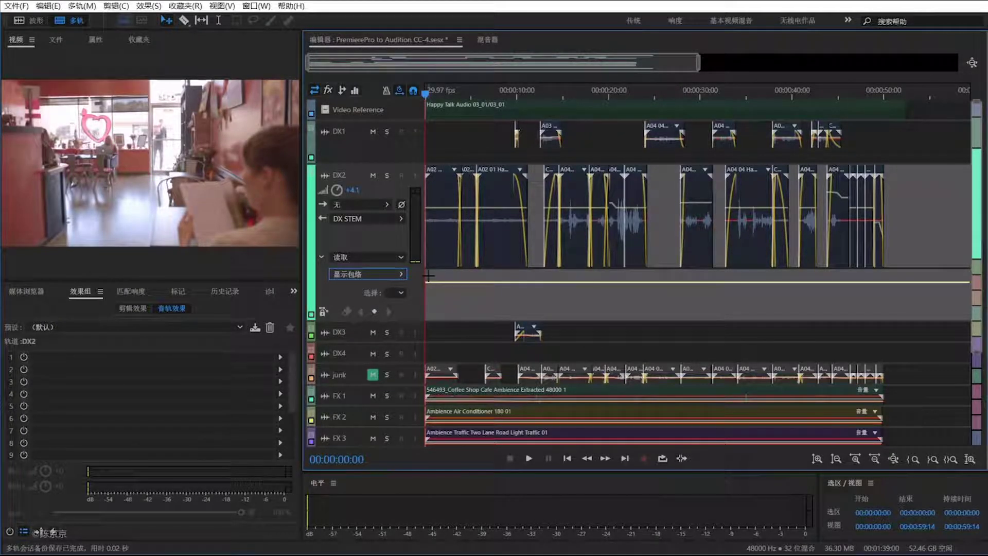
key(ctrl+z)
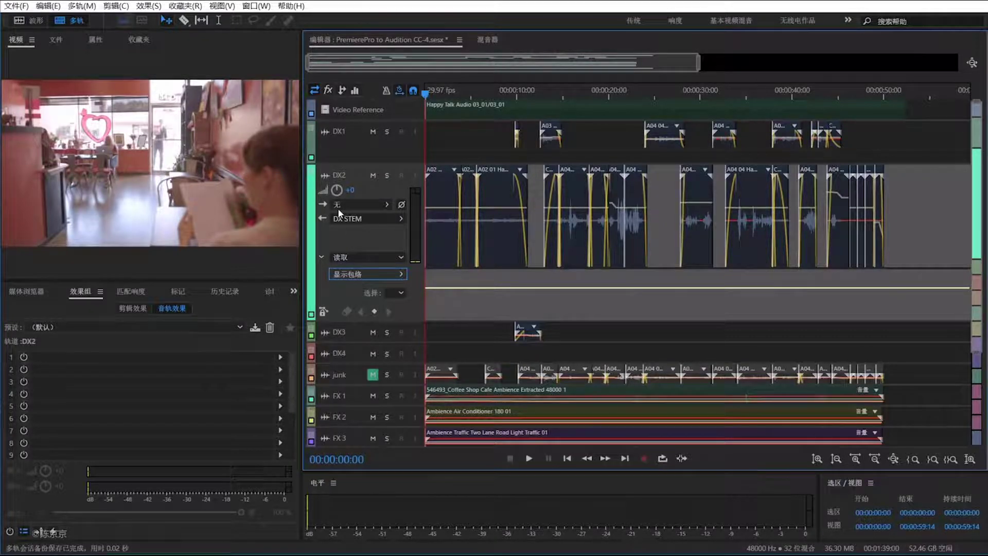
Step: Reduce the track heights, enlarge the DX STEM bus track and expand its automation lane
scroll(375, 218, down, 2)
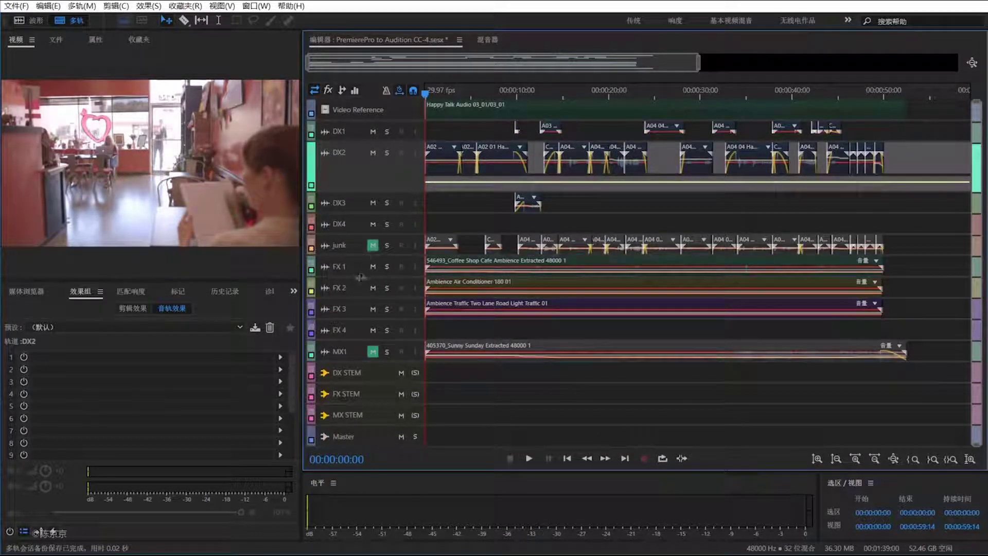
click(369, 374)
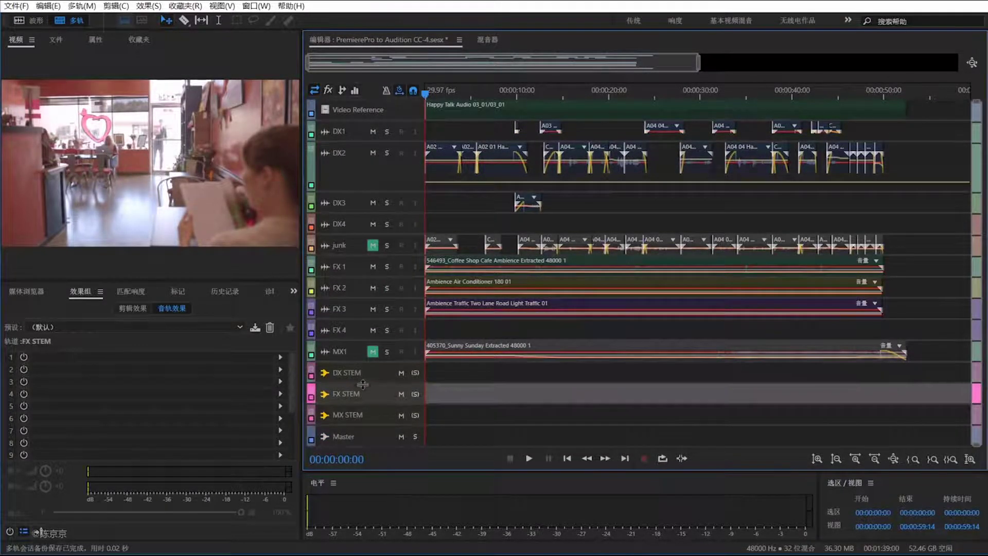
scroll(369, 371, up, 2)
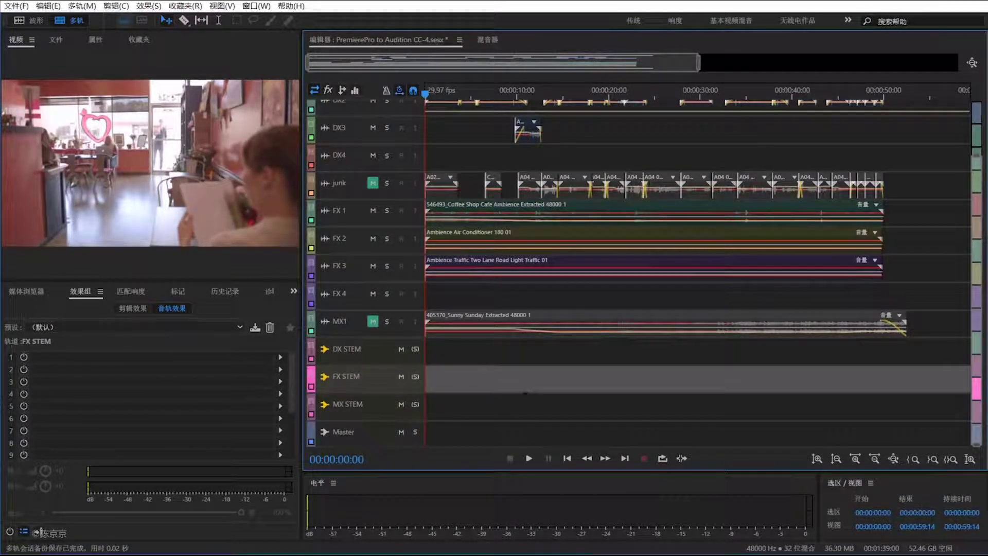
drag(386, 365, 386, 439)
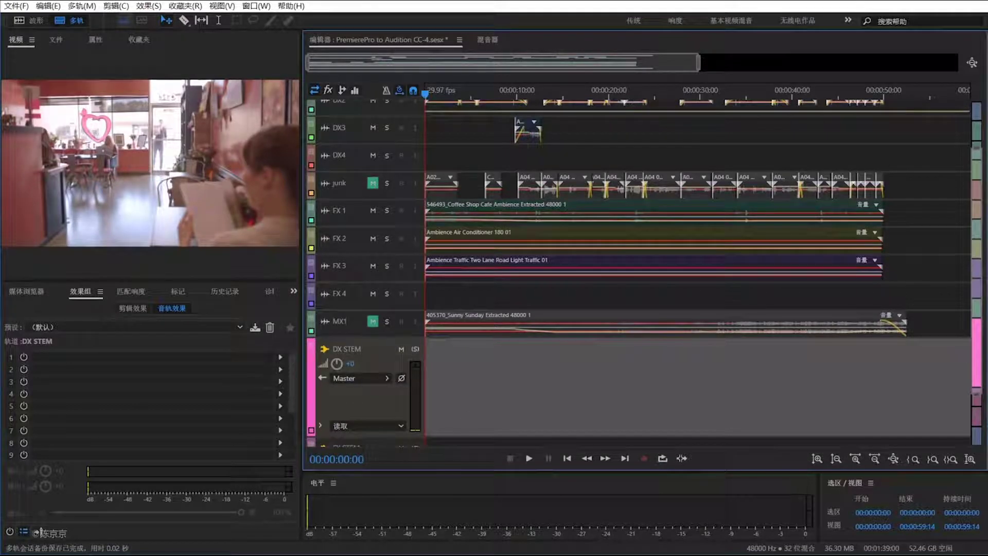
scroll(971, 327, down, 3)
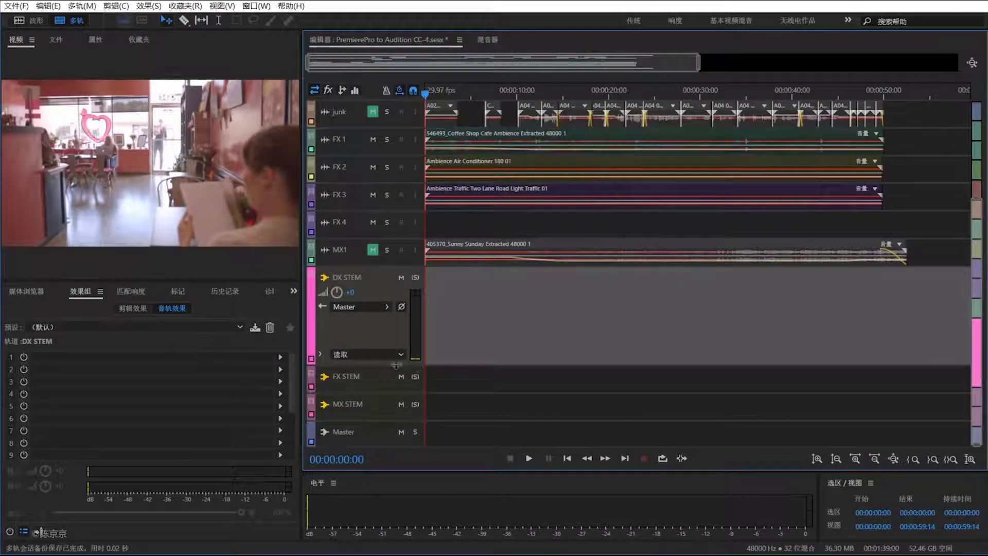
click(320, 354)
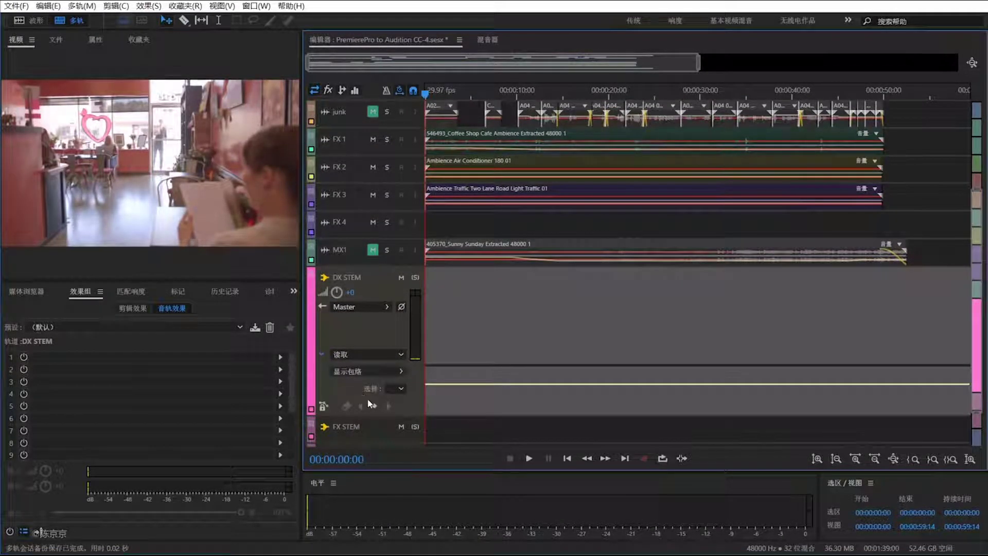
Step: Toggle the display of the volume (音量) envelope on the DX STEM bus off and back on
click(351, 371)
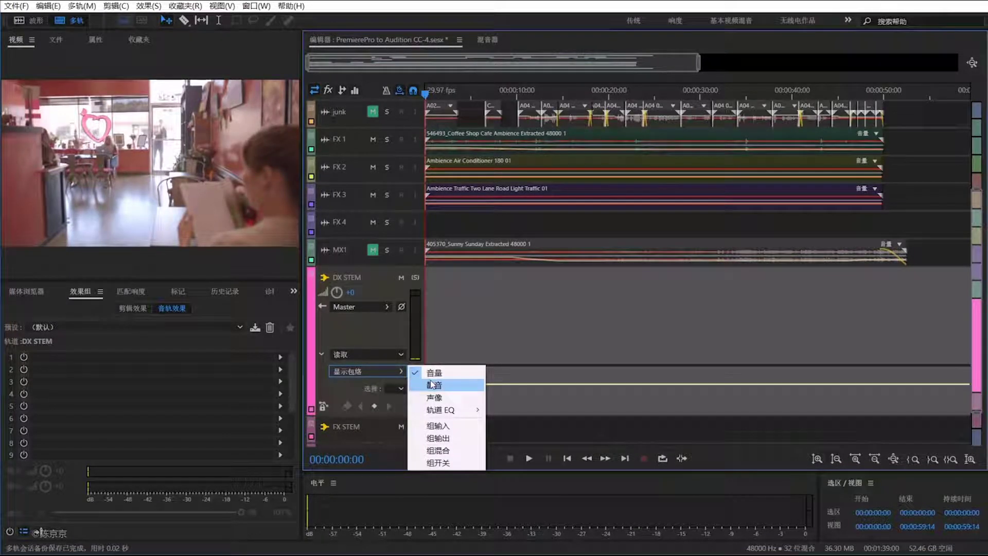
click(438, 373)
click(334, 370)
click(437, 373)
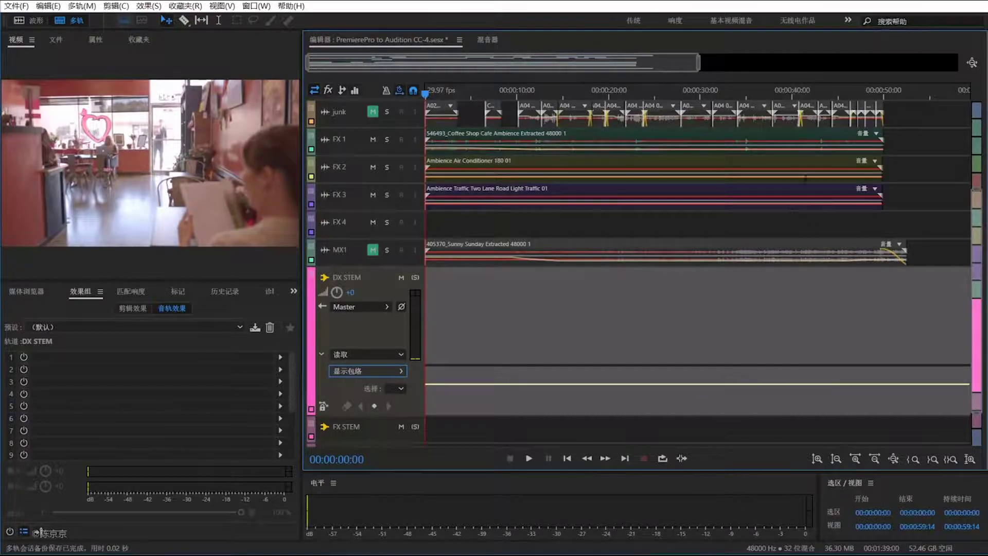
Step: Collapse DX STEM, enlarge the Master track and expand its automation lane
click(325, 278)
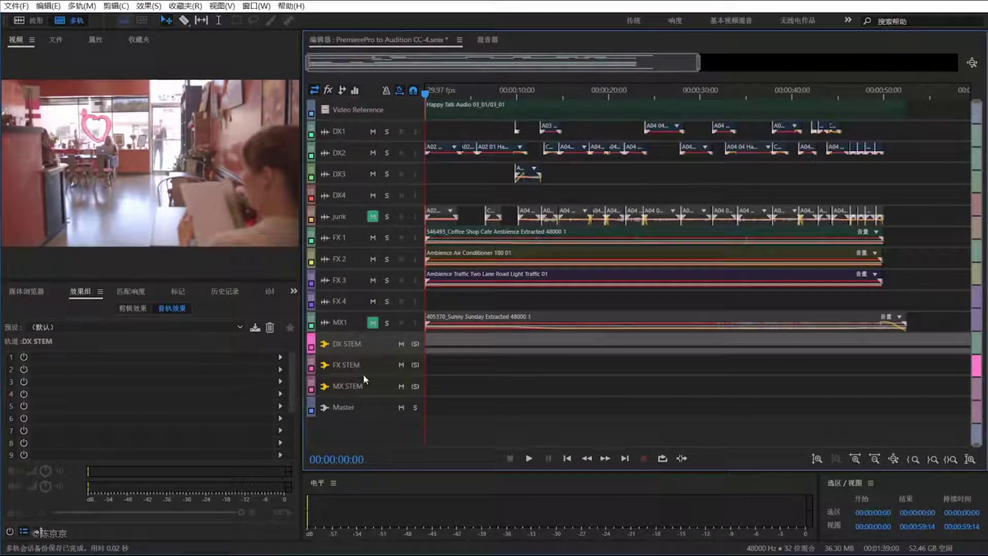
click(347, 409)
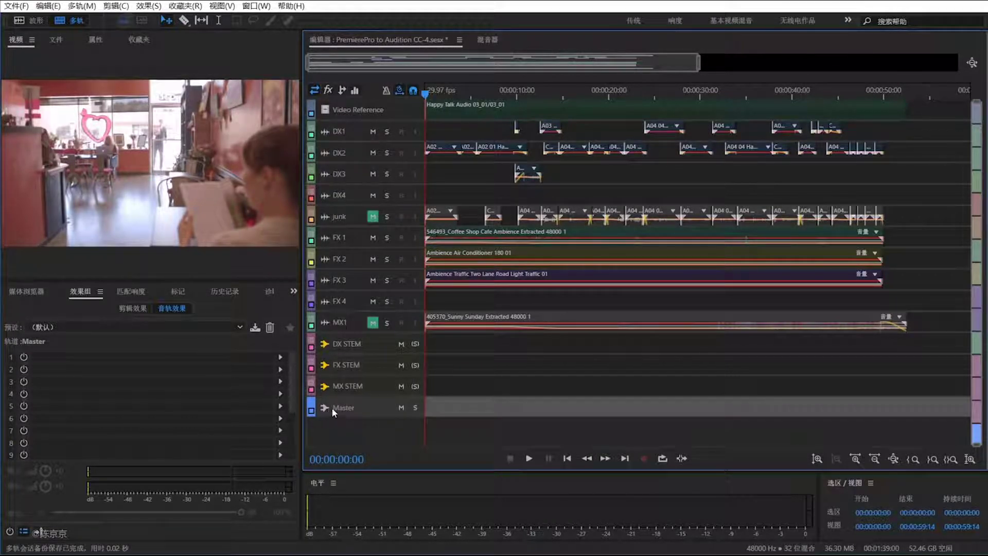
drag(360, 418, 464, 428)
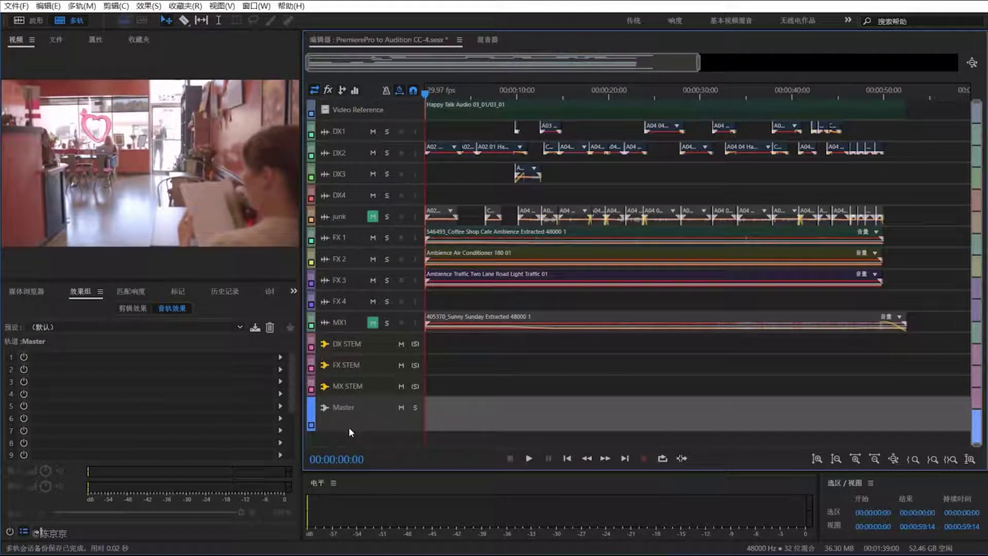
drag(351, 431, 351, 446)
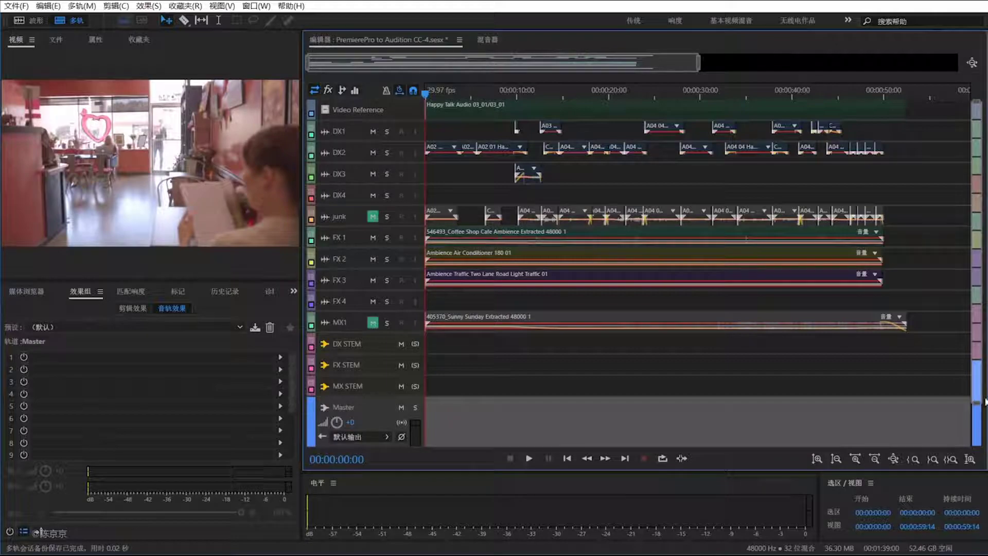
scroll(975, 390, down, 2)
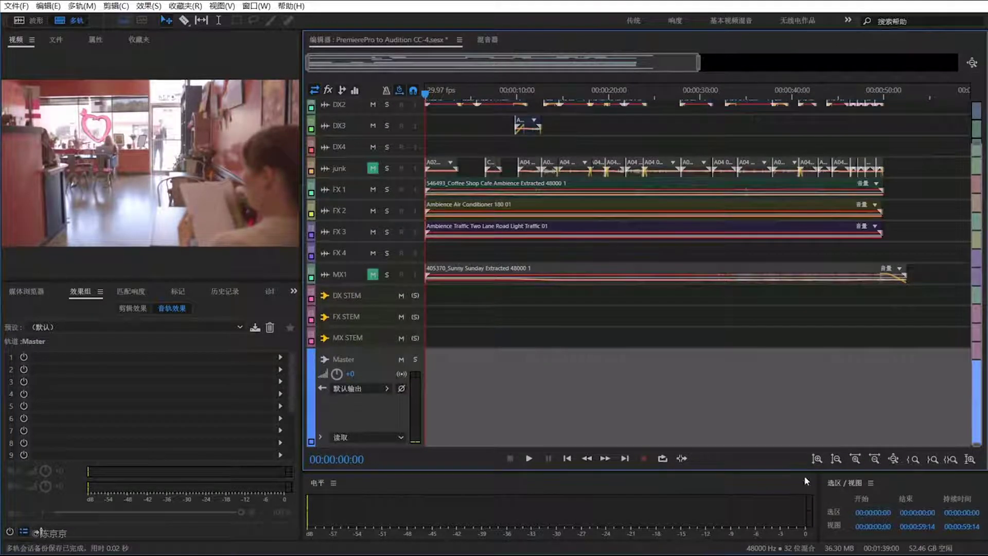
click(319, 437)
scroll(913, 366, down, 2)
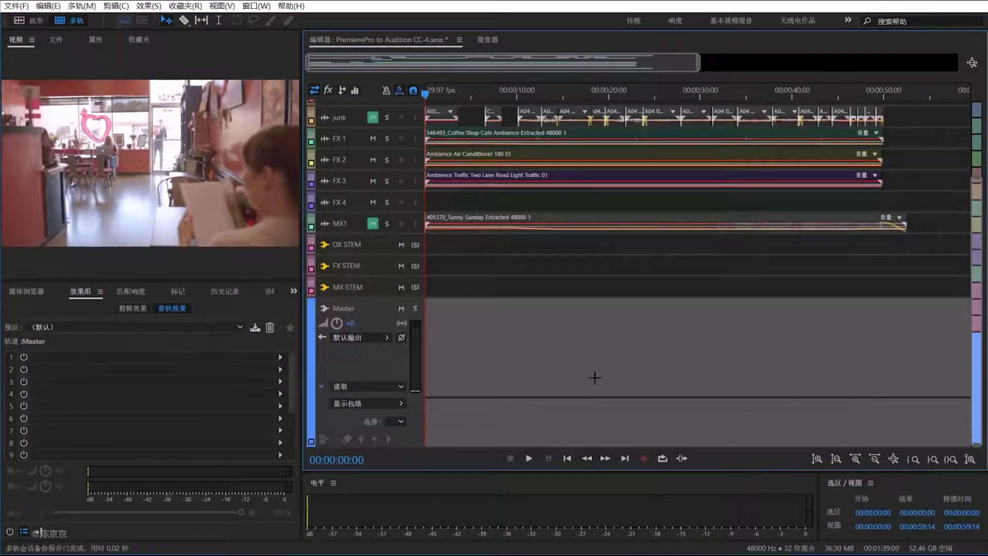
Step: Show the pan (声像) and mute (静音) envelopes in the Master automation lane
click(345, 403)
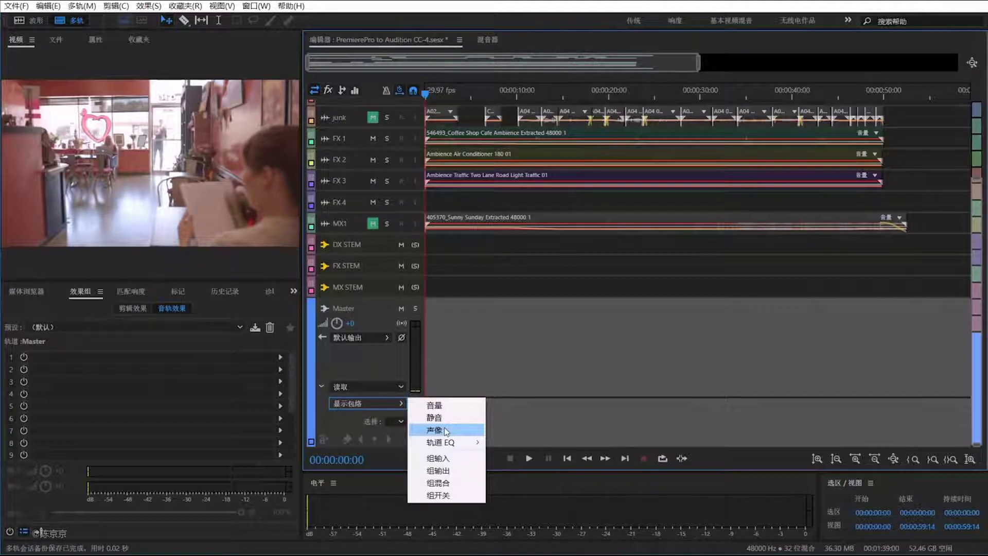
click(445, 430)
click(357, 403)
click(440, 417)
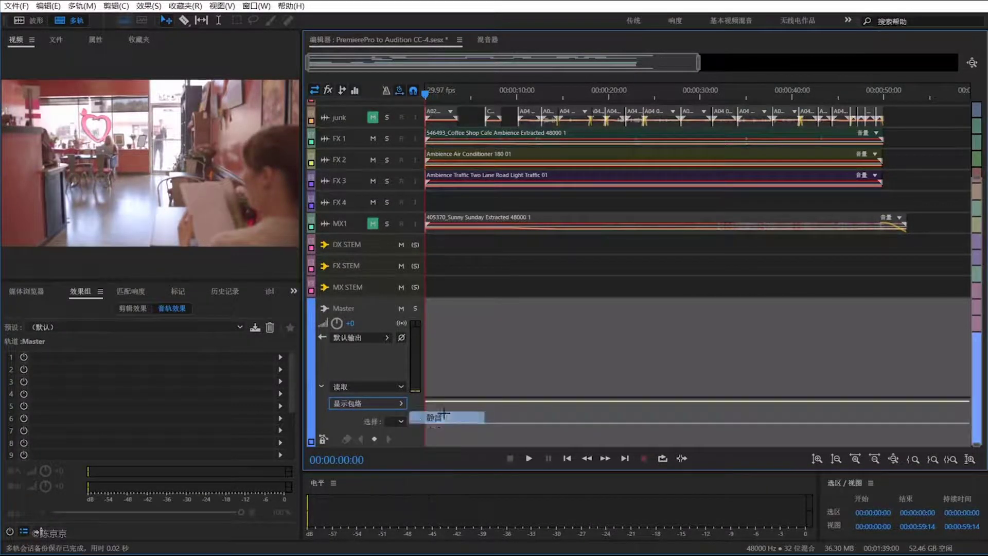
Step: Hide the mute (静音) and pan (声像) envelopes of the Master track
click(363, 403)
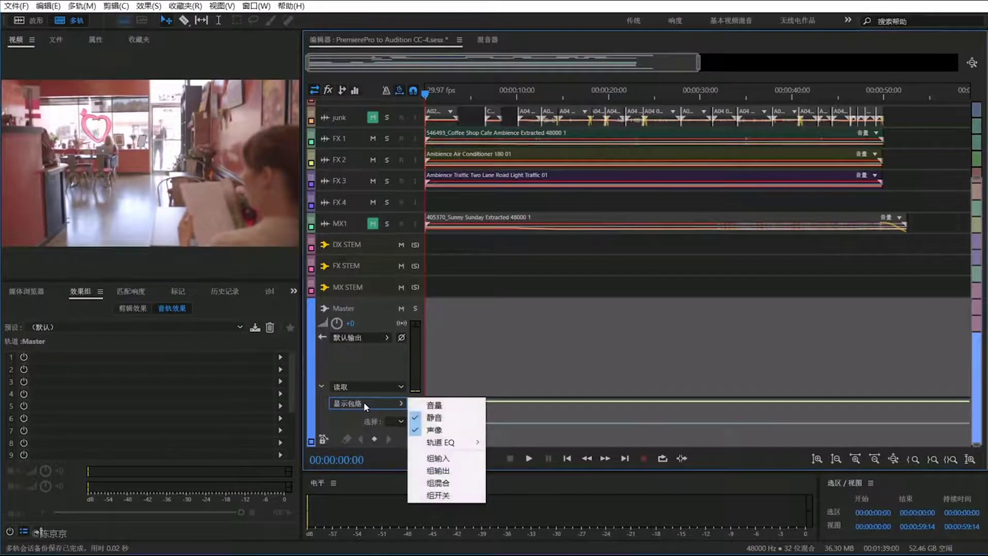
click(439, 417)
click(366, 403)
click(434, 430)
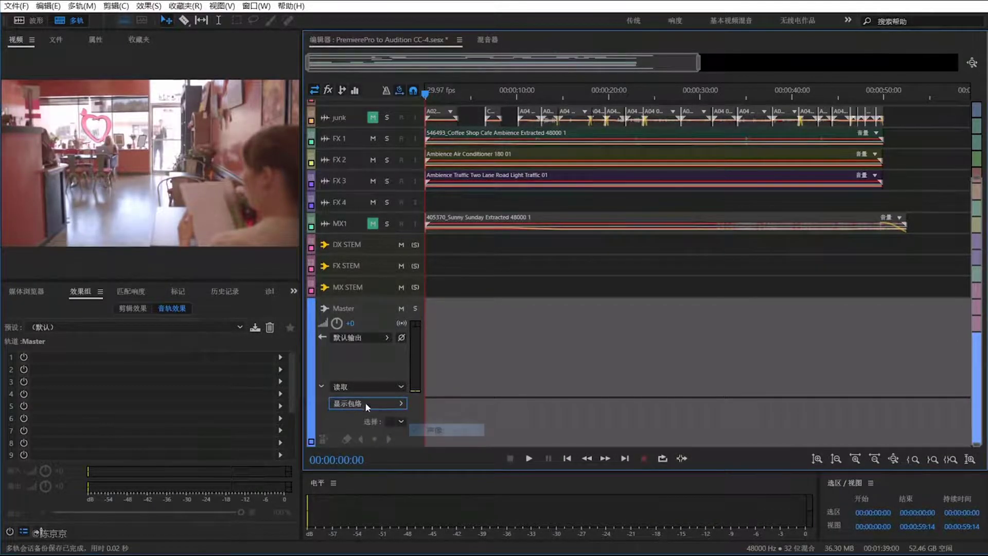
Step: Look through the track EQ (轨道 EQ) envelope options and show the volume (音量) envelope on the Master track
click(355, 403)
mouse_move(448, 444)
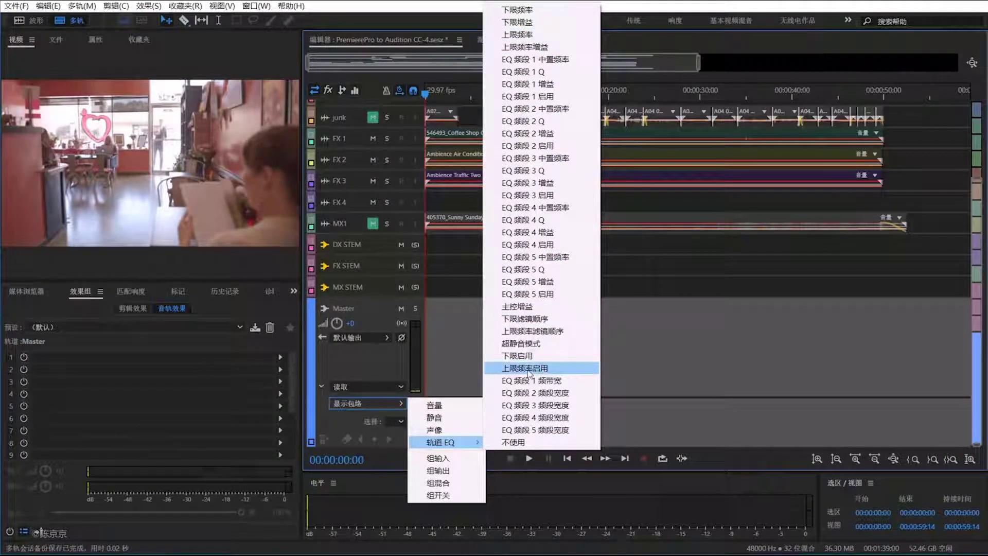
click(440, 406)
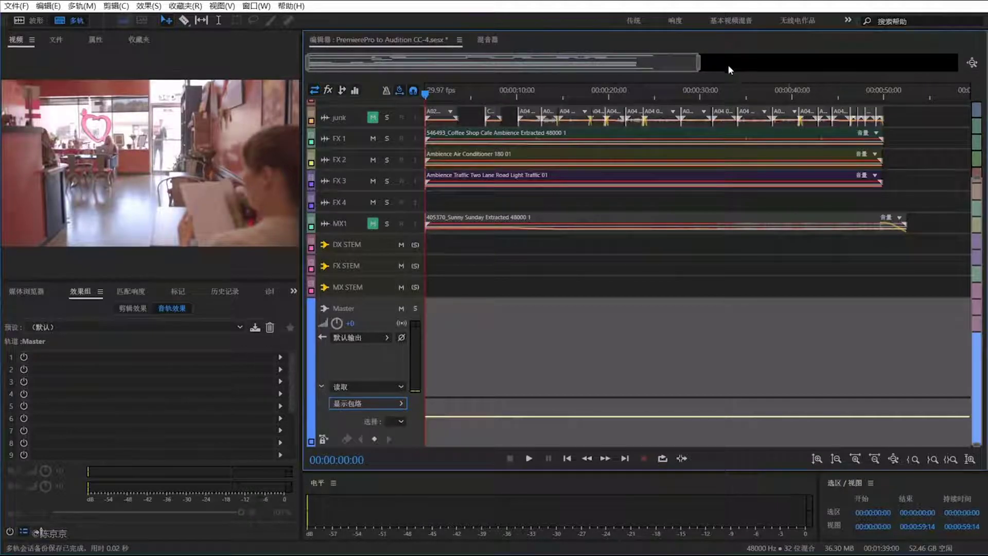
Step: Add two keyframes to the Master volume envelope for a fade-out from about 42 s down to the minimum at about 48 s
drag(698, 62, 671, 67)
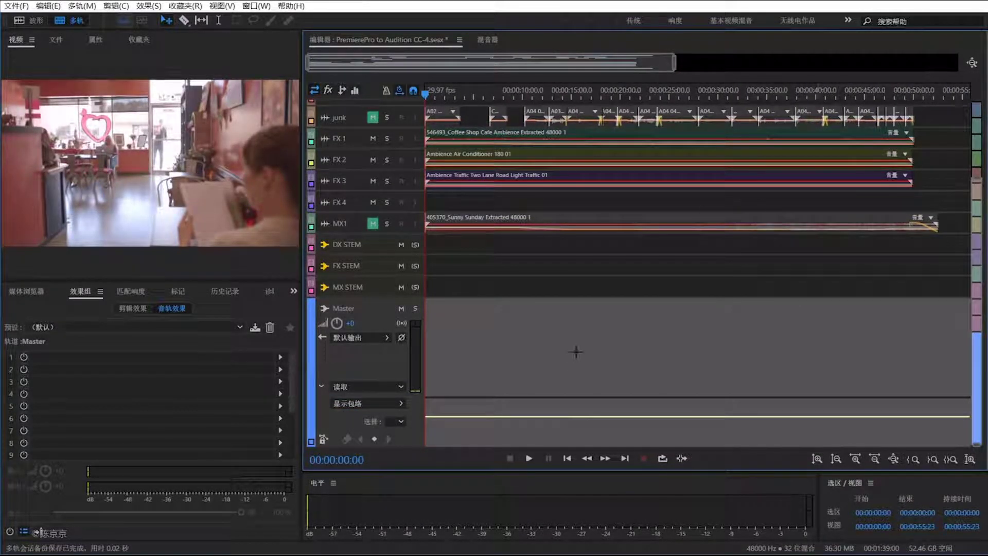
click(844, 416)
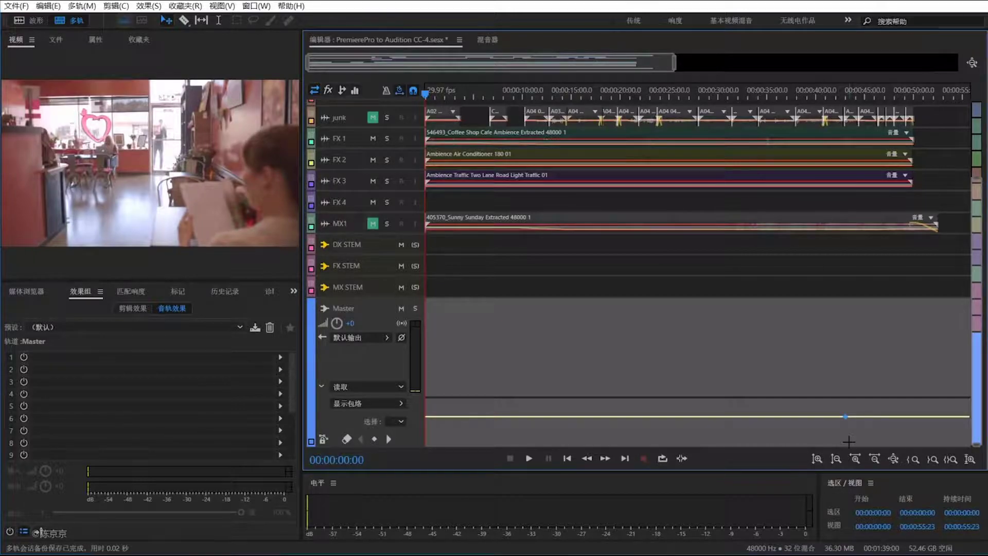
click(839, 417)
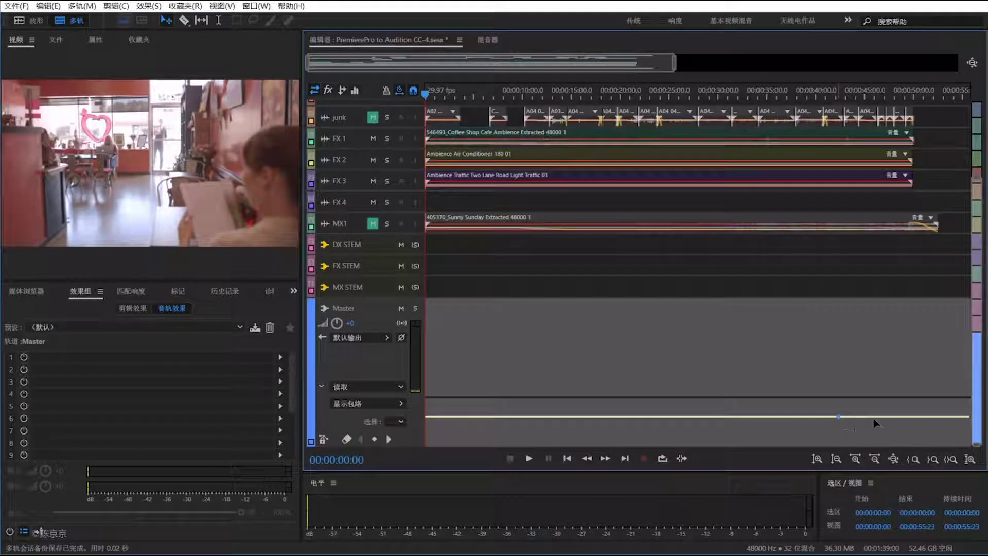
drag(919, 417, 898, 459)
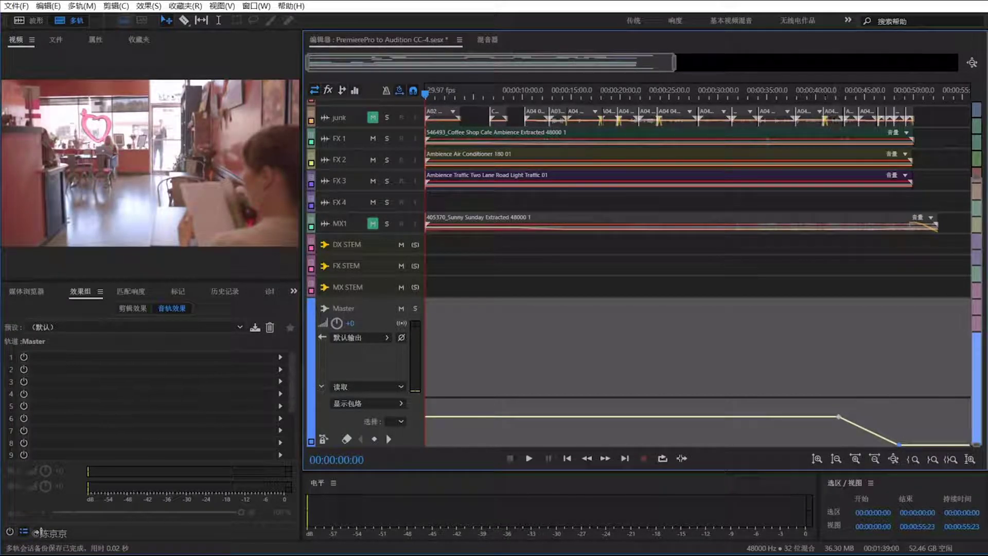
Step: Play the session from about 00:00:39:29 to listen to the Master fade-out
click(816, 98)
key(space)
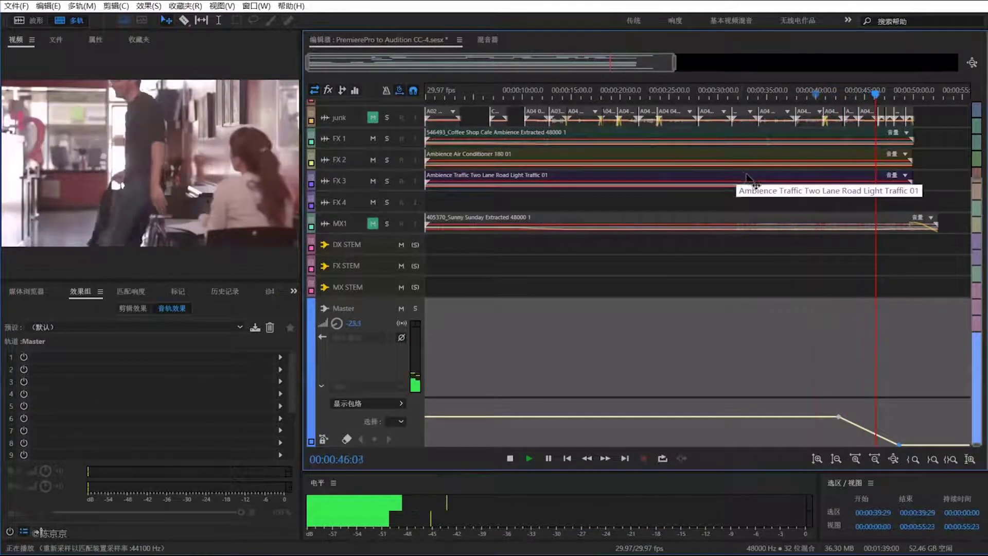
Step: Stop playback, clear all keyframes of the Master volume envelope, and unmute the MX1 track
key(space)
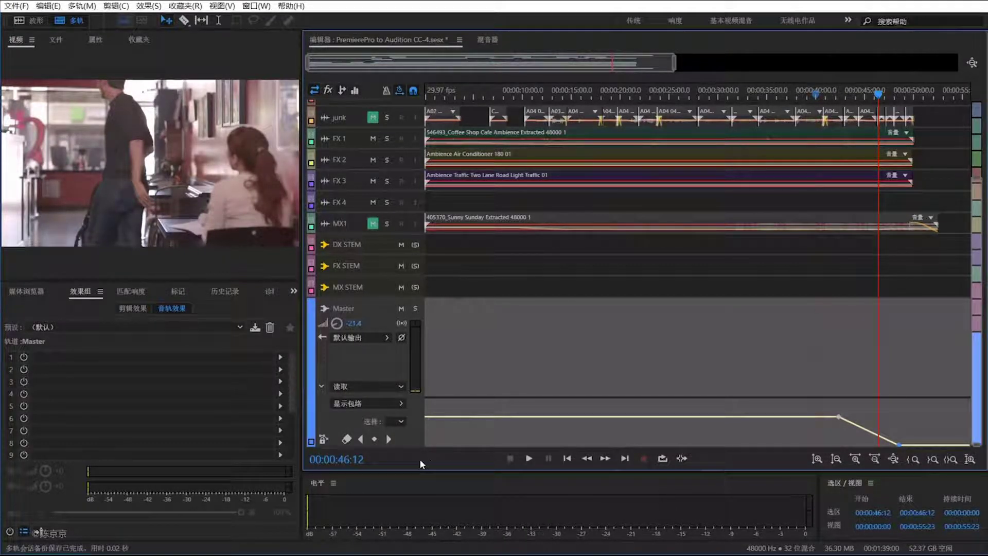
click(347, 438)
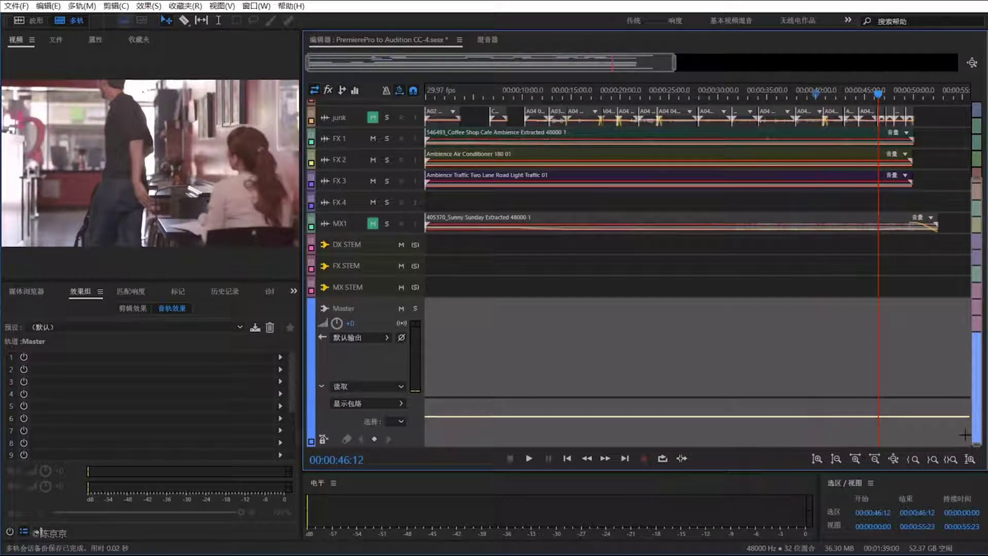
click(373, 224)
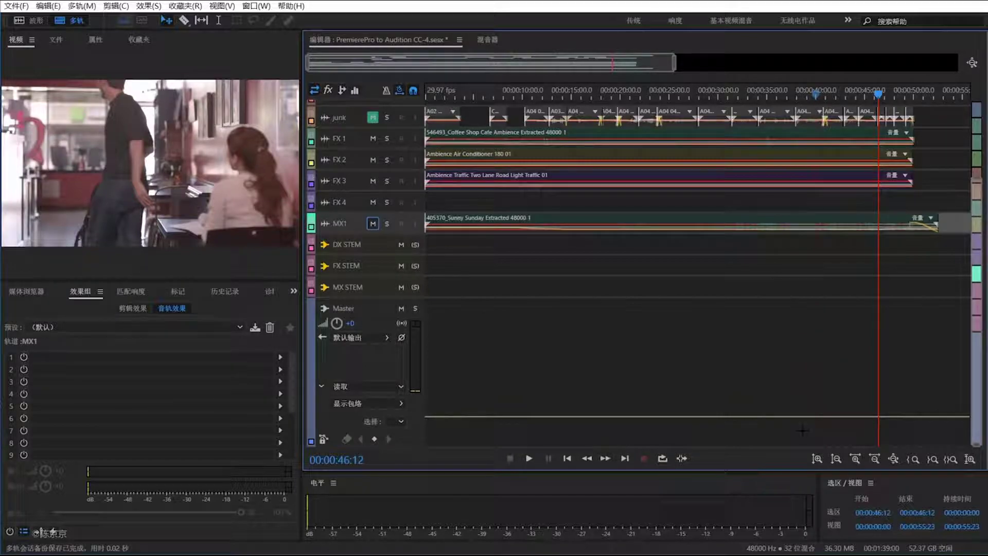
click(360, 346)
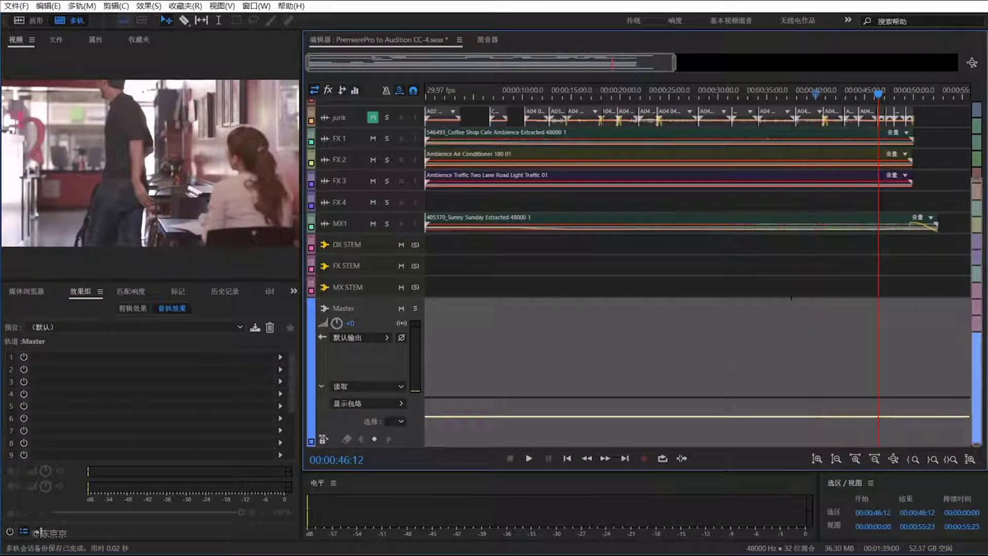
Step: Record Master volume automation in touch (触动) mode from 00:00:41:20, raising and then lowering the volume during playback
click(810, 91)
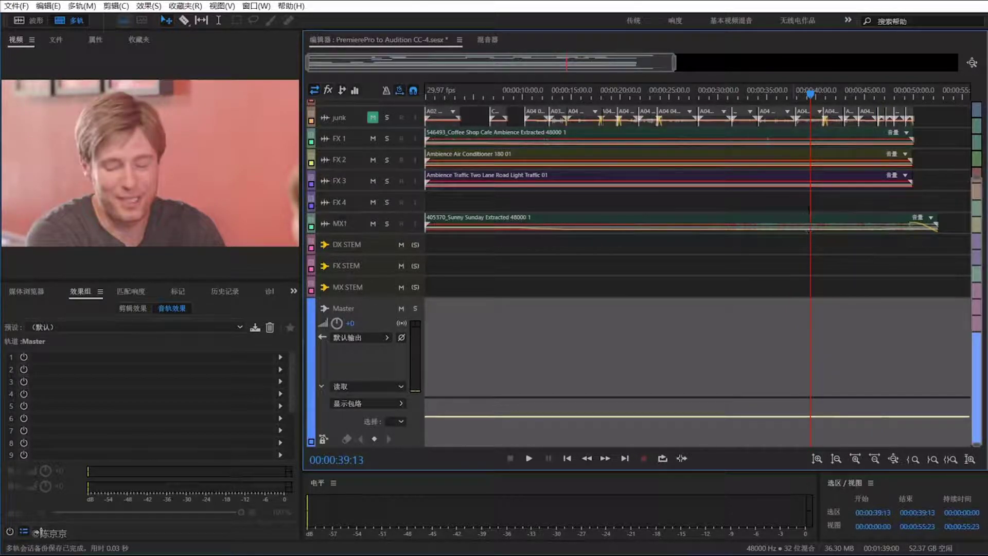
click(831, 90)
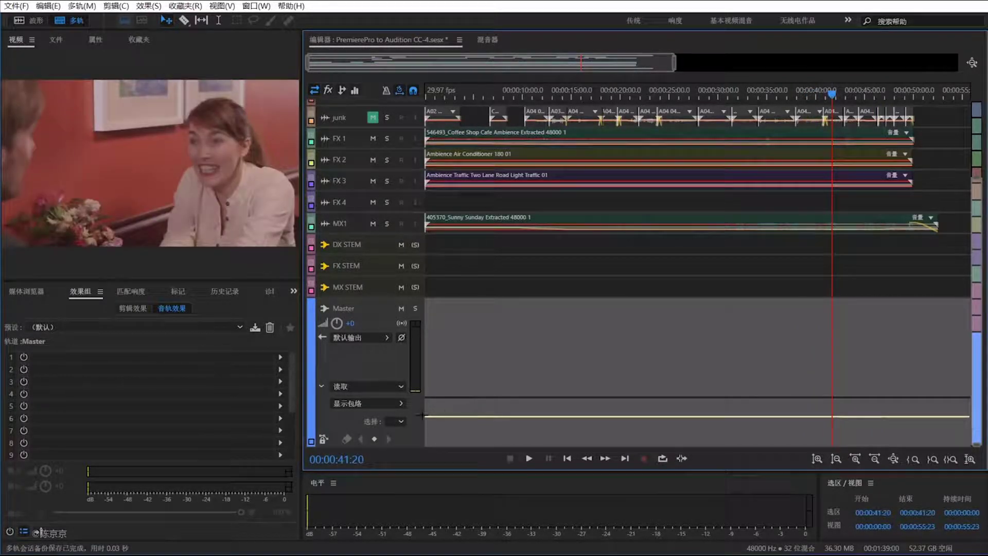
click(344, 387)
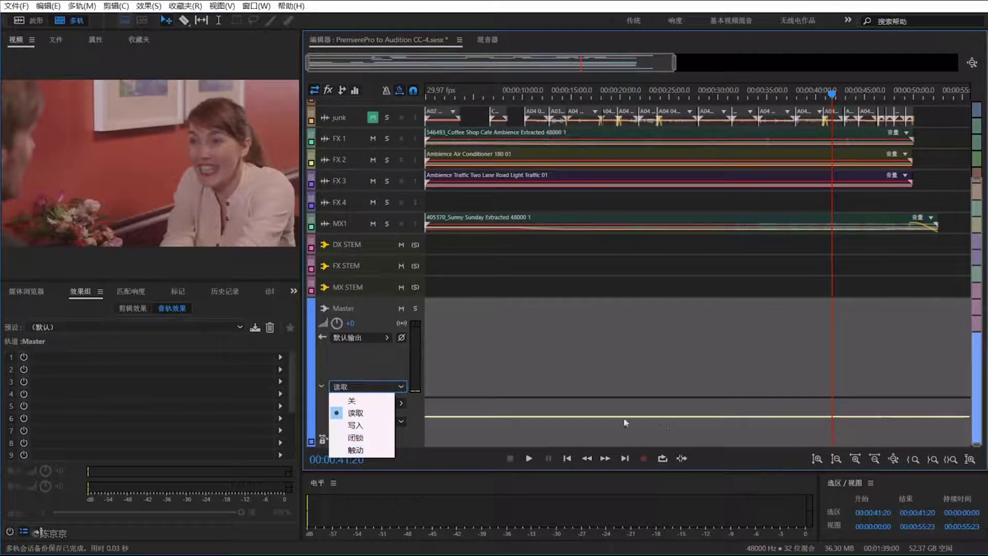
click(355, 450)
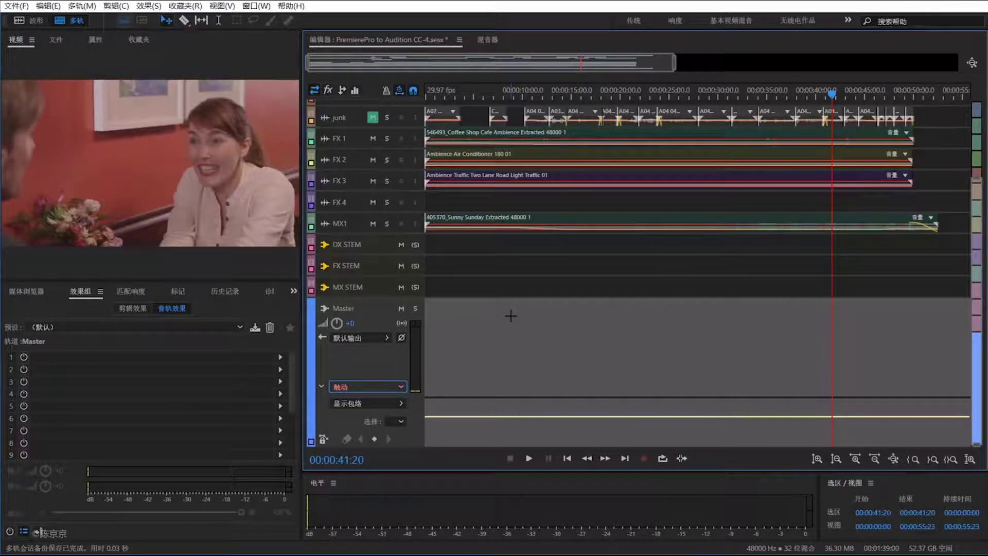
key(space)
drag(353, 324, 315, 333)
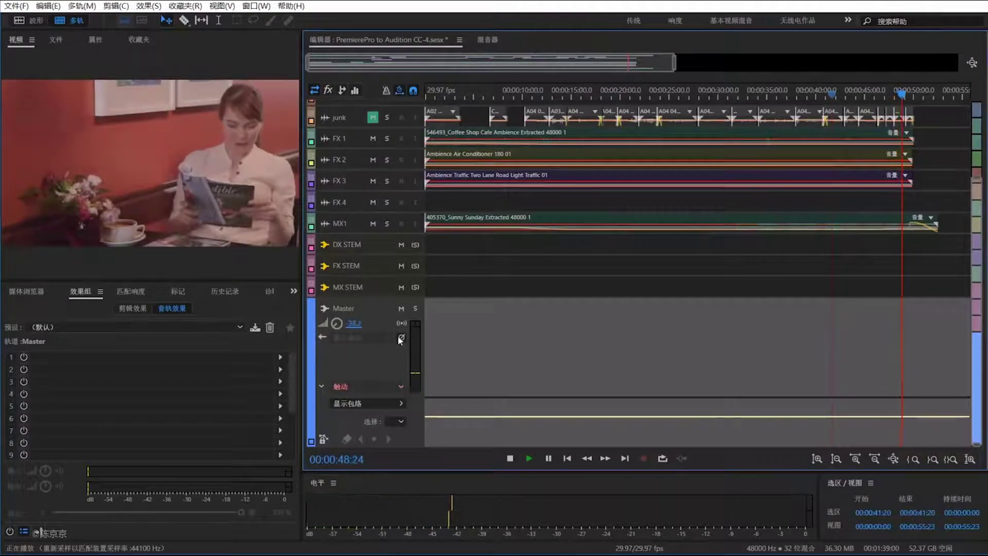
key(space)
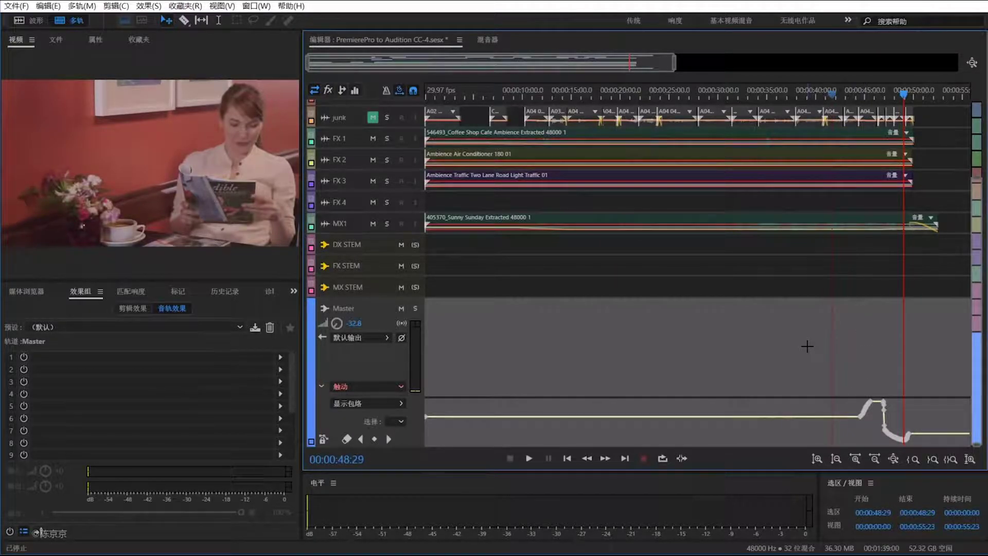
Step: Examine the touch-recorded keyframes on the Master volume envelope up close, and clear them all
key(equal)
key(equal)
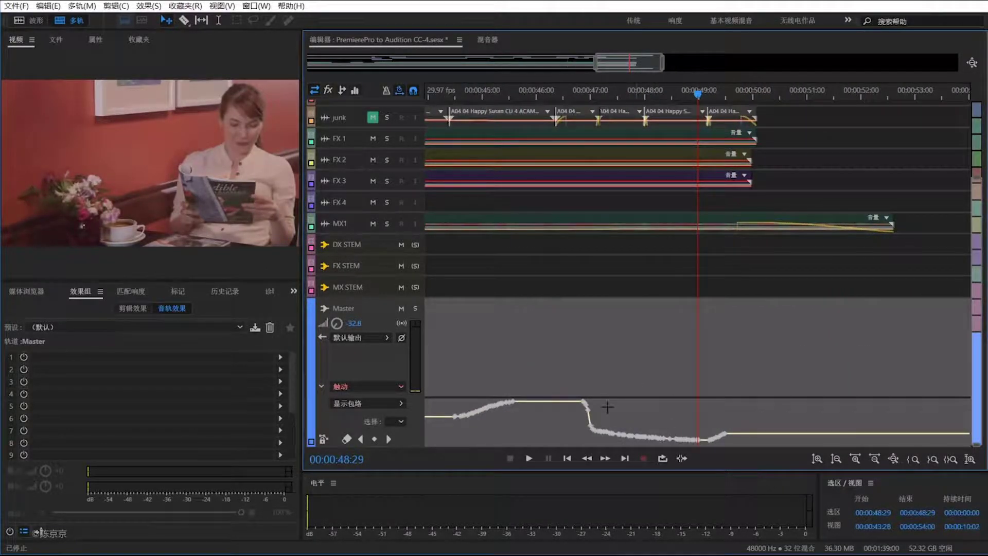
key(minus)
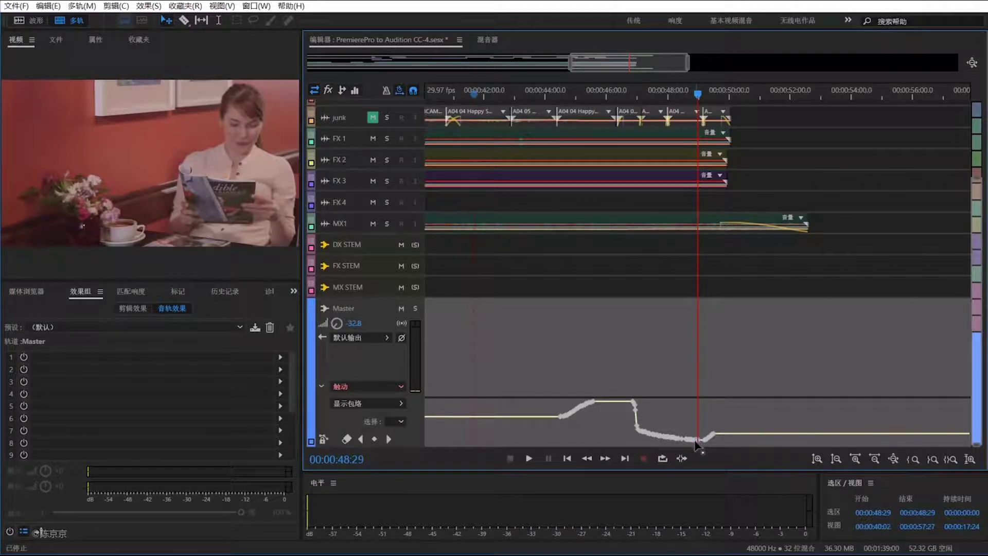
mouse_move(700, 444)
click(346, 438)
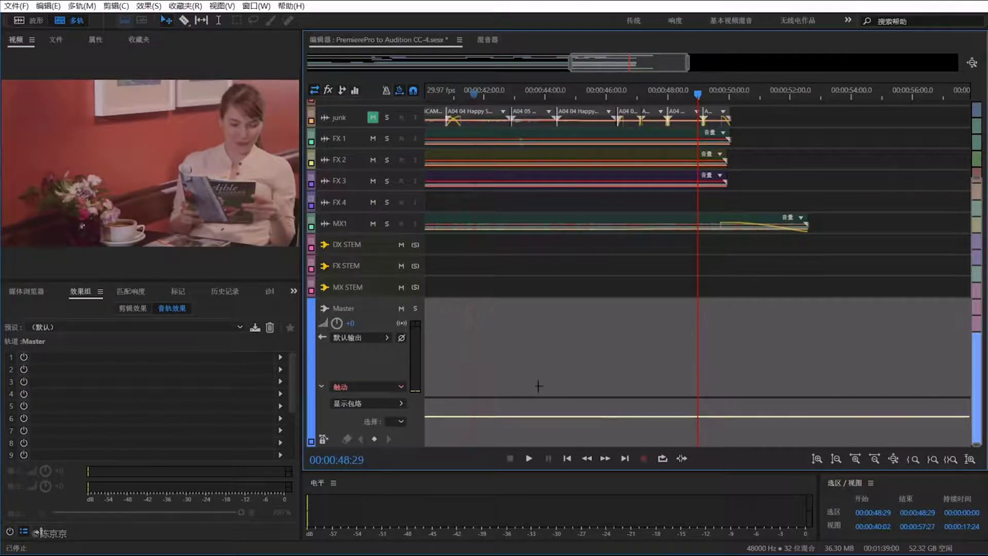
Step: Record a Master volume drop to about -23 dB in latch (闭锁) mode from 00:00:45:29, and set the automation back to read (读取)
click(605, 93)
click(353, 386)
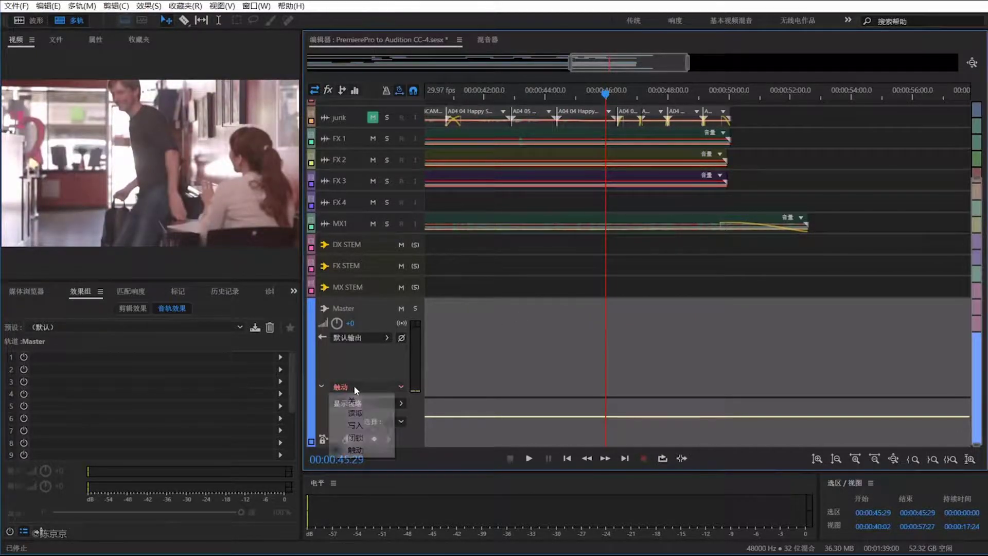
click(355, 437)
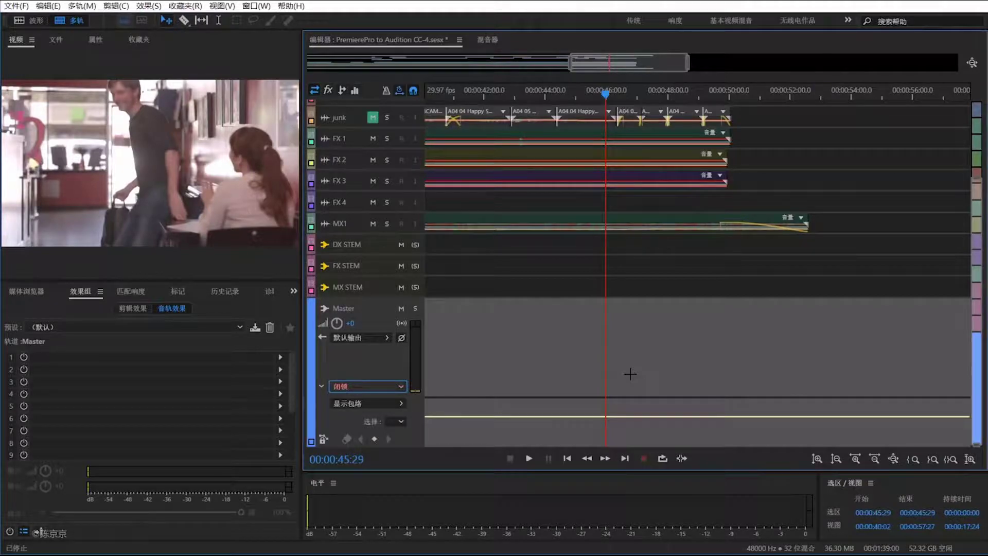
key(space)
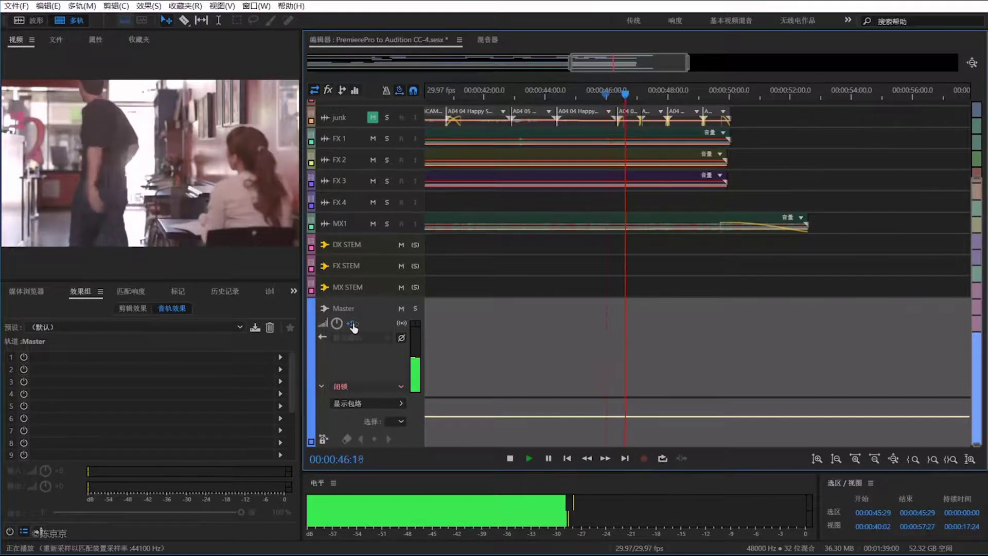
drag(337, 323, 304, 327)
key(space)
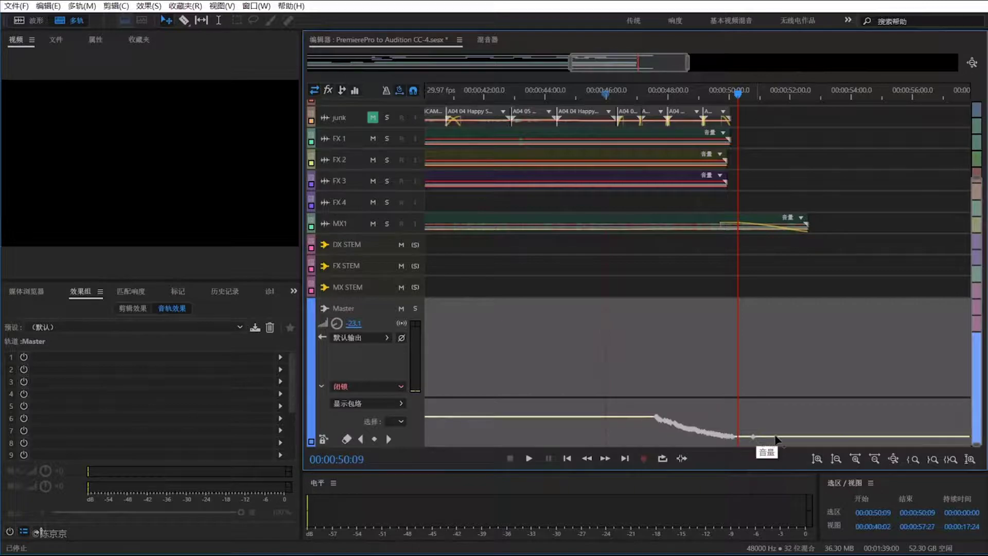
click(351, 388)
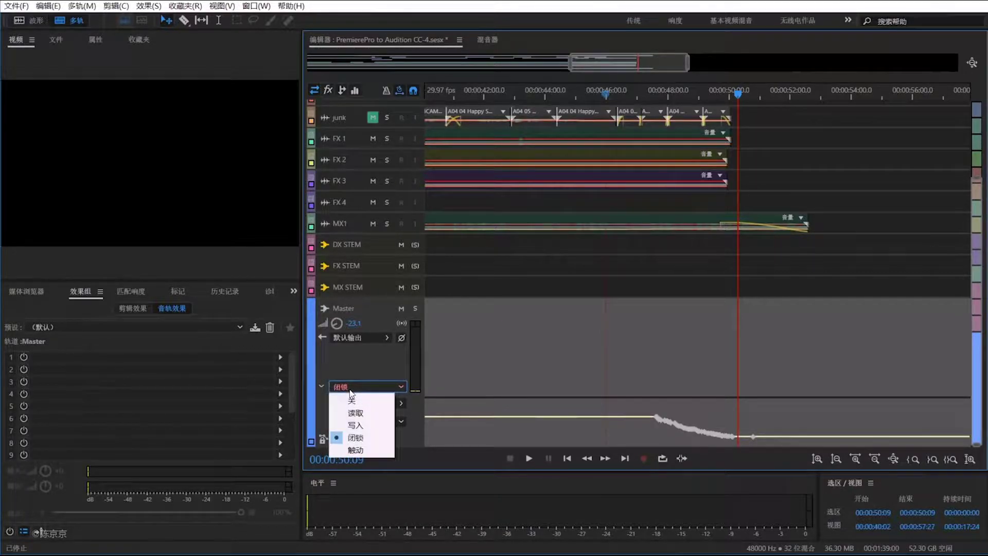
click(353, 410)
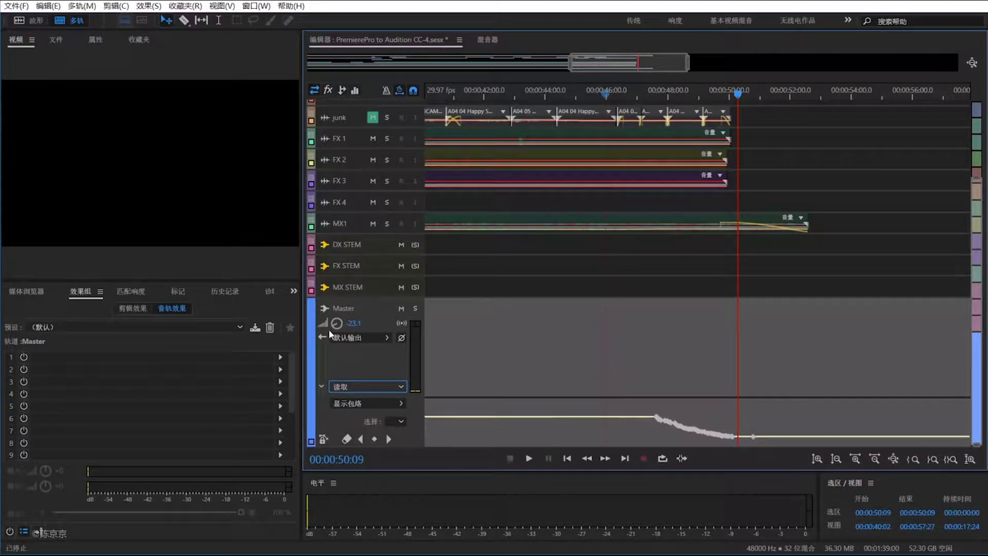
Step: Overwrite the Master volume automation in write (写入) mode from 00:00:45:28 to about 00:00:51:06, leaving the volume at +0
click(368, 387)
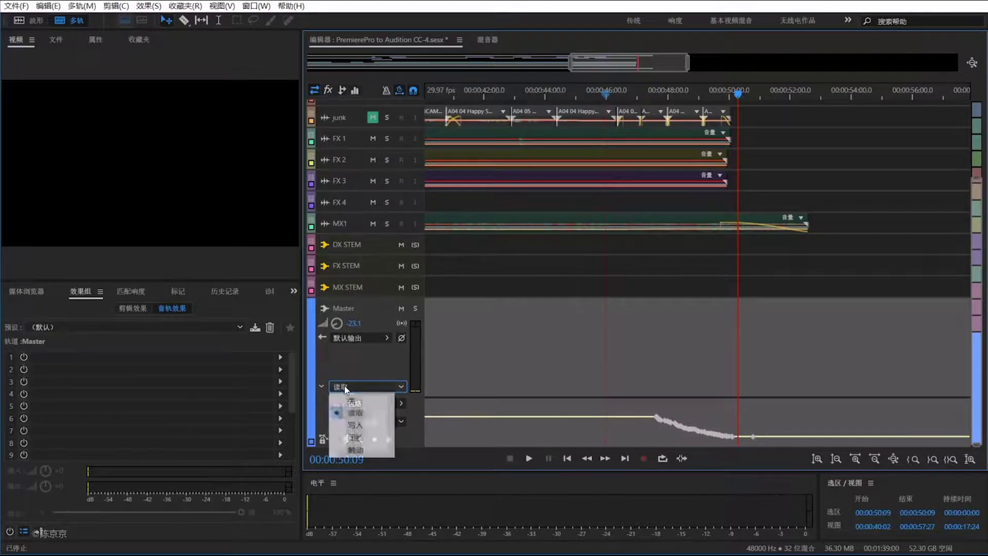
click(387, 427)
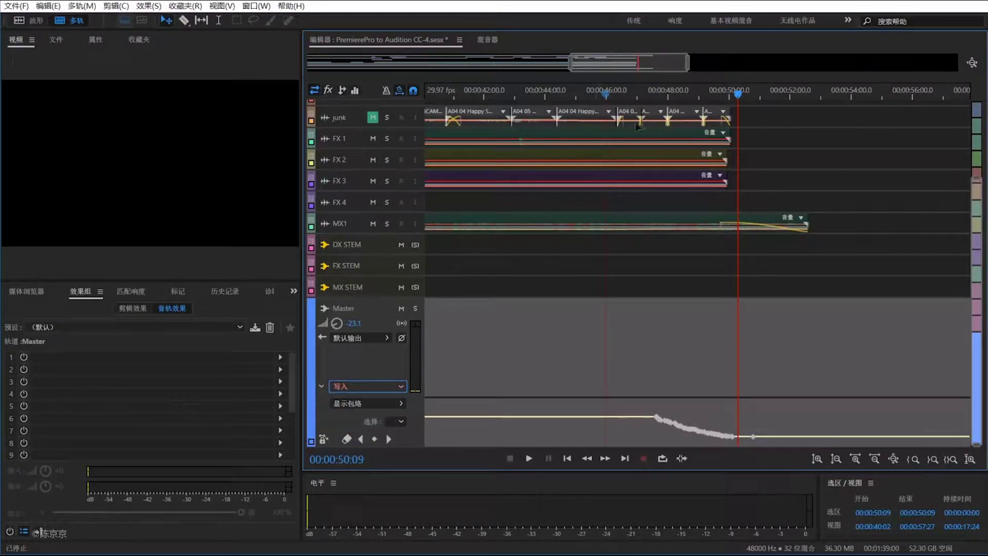
click(605, 95)
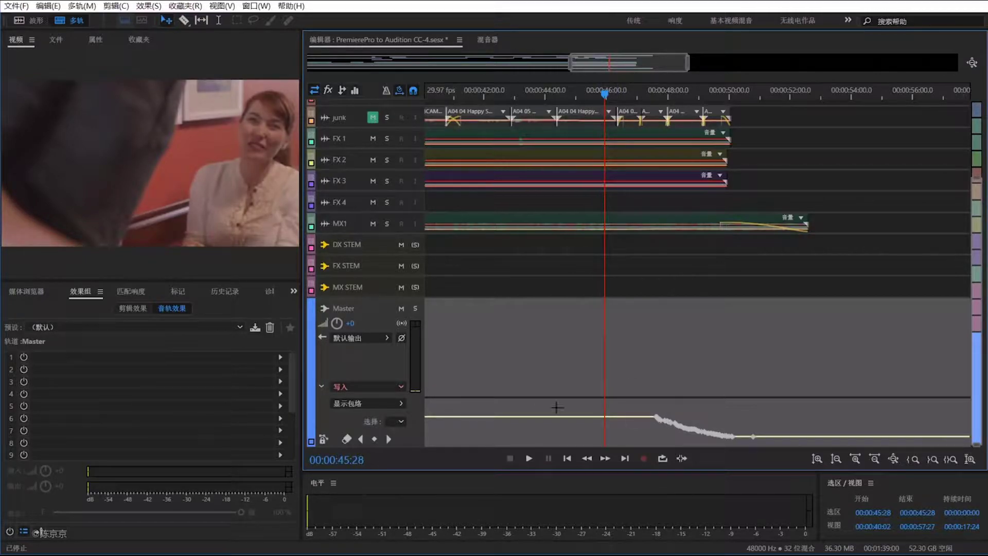
key(space)
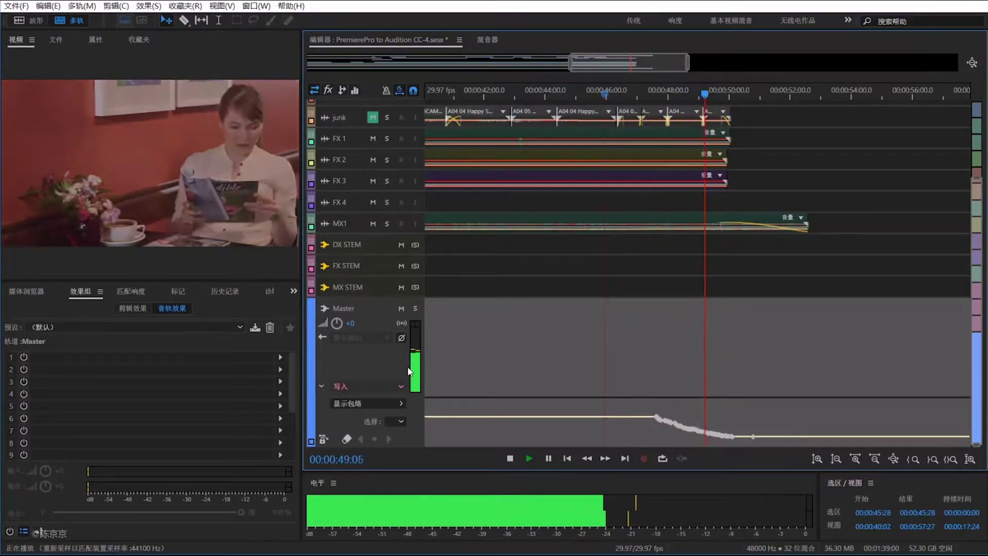
key(space)
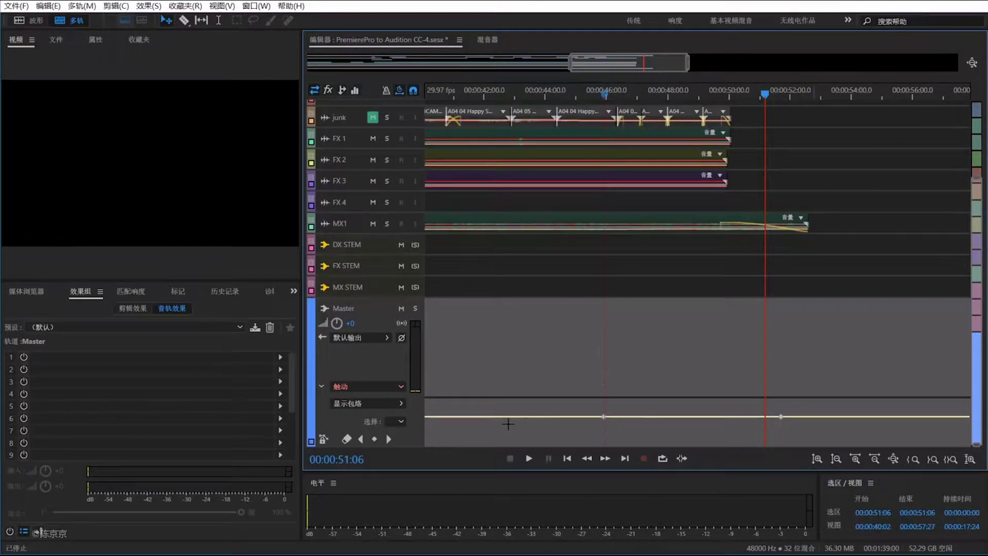
Step: Record repeated Master volume rises and falls in write (写入) mode from 00:00:45:04 to about 00:00:50:10
click(579, 97)
click(348, 386)
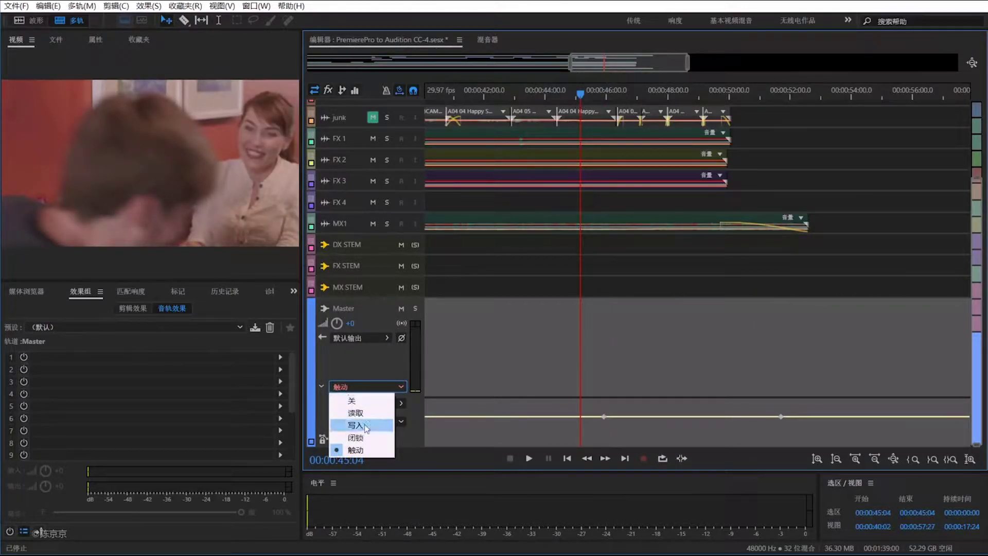
click(353, 425)
key(space)
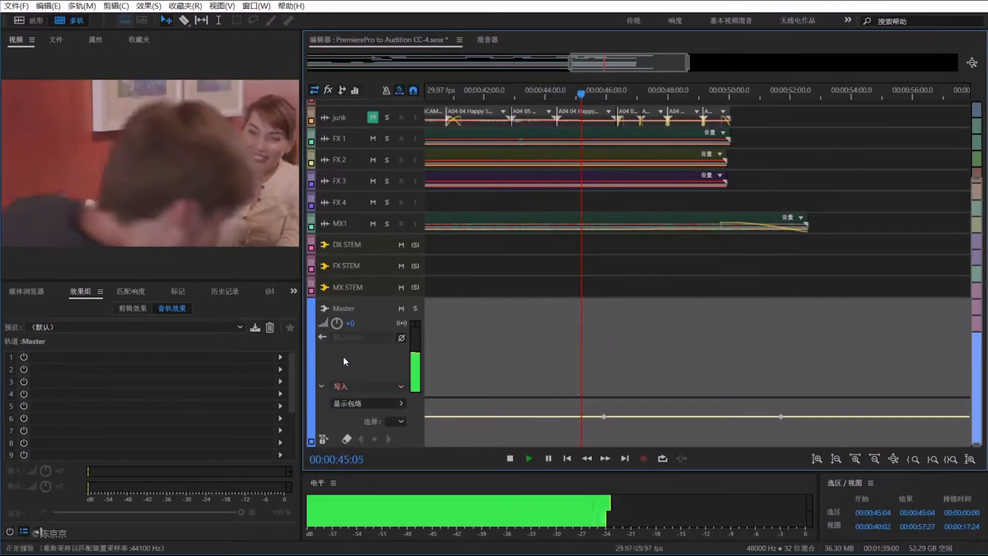
mouse_move(352, 325)
mouse_down()
mouse_move(367, 321)
mouse_move(369, 355)
mouse_up()
key(space)
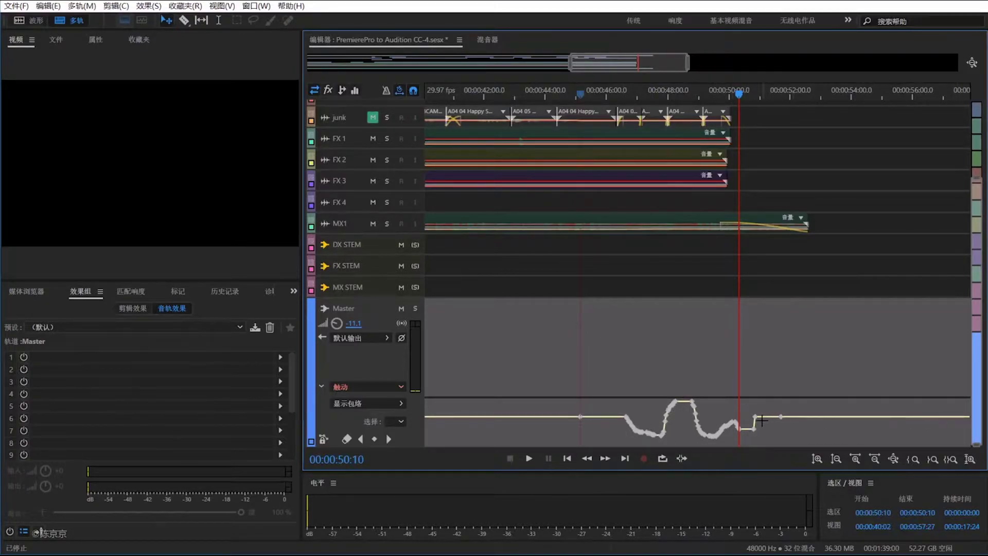
Step: Set the Master track's automation mode to read (读取)
click(360, 387)
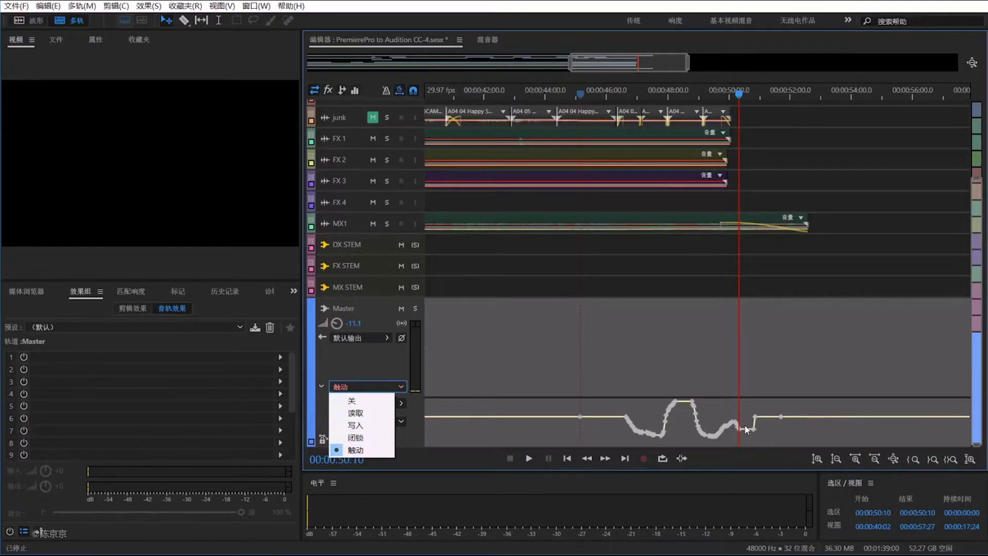
click(421, 425)
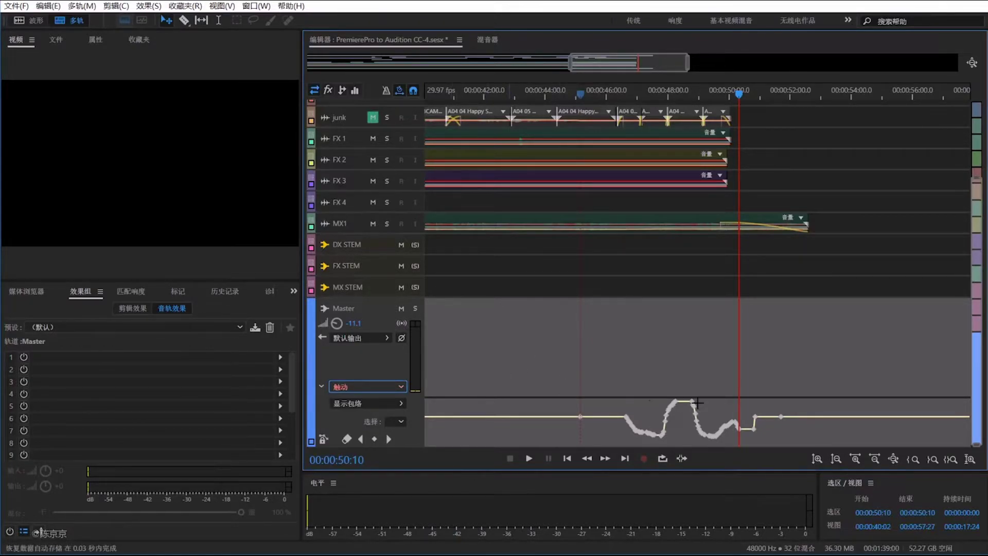
click(363, 391)
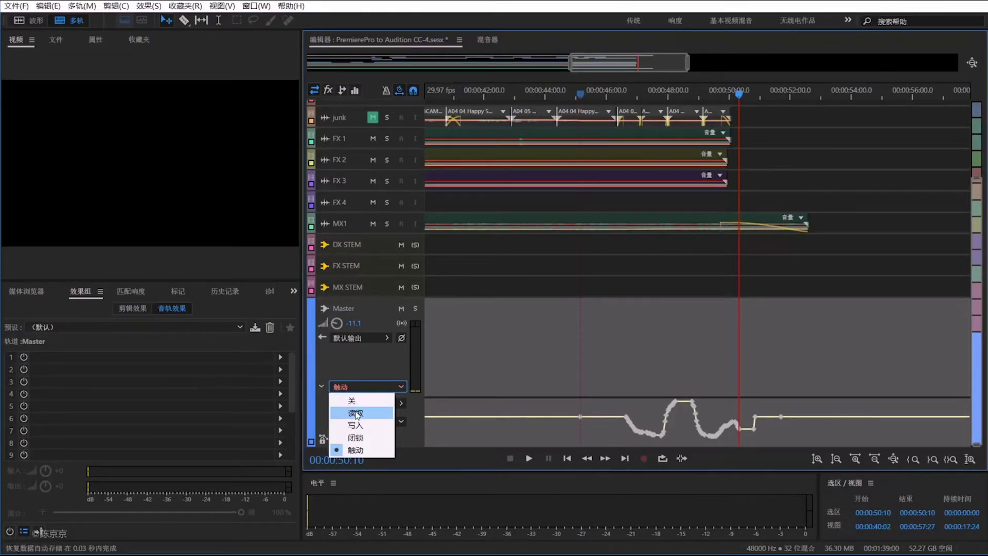
click(355, 412)
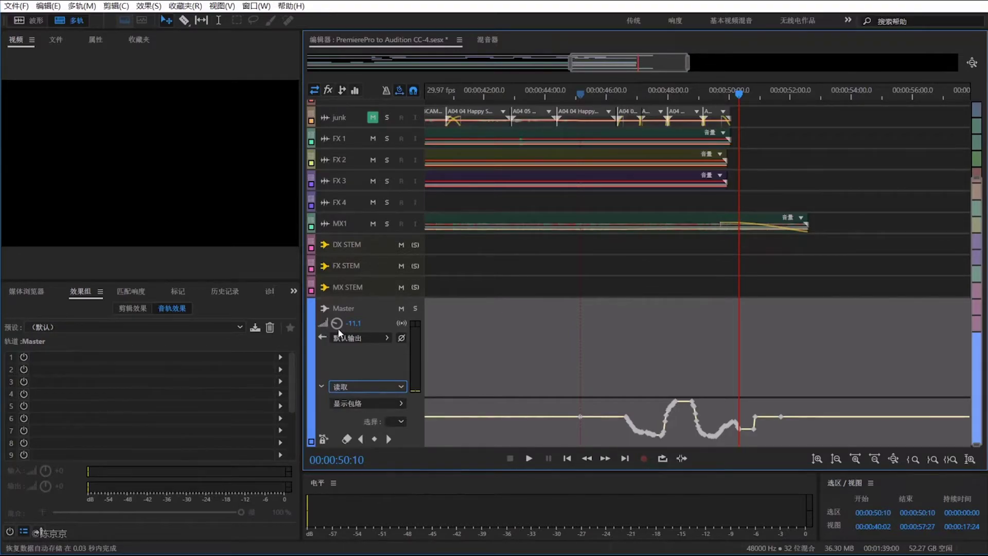
Step: Select the DX3 track among the dialogue tracks
scroll(968, 270, up, 4)
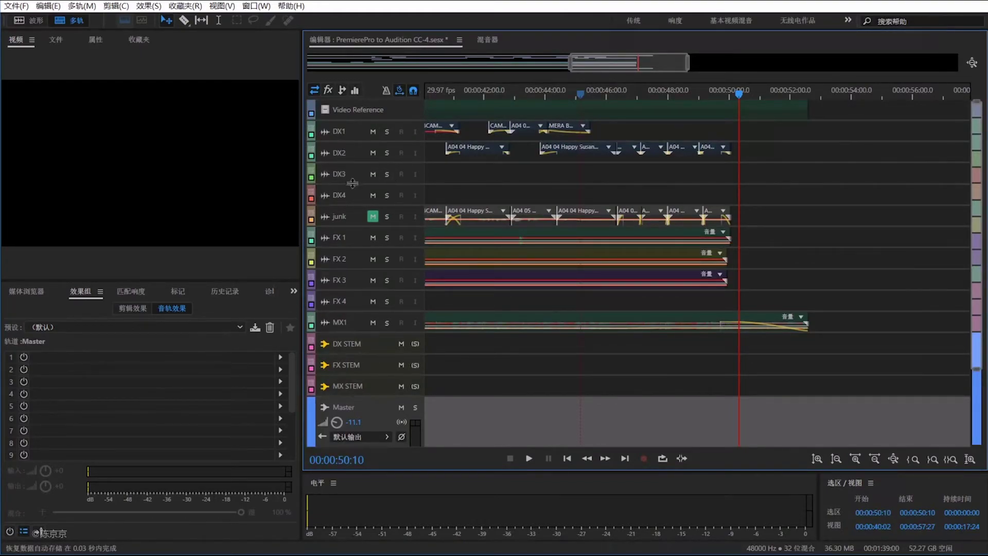
drag(352, 182, 370, 174)
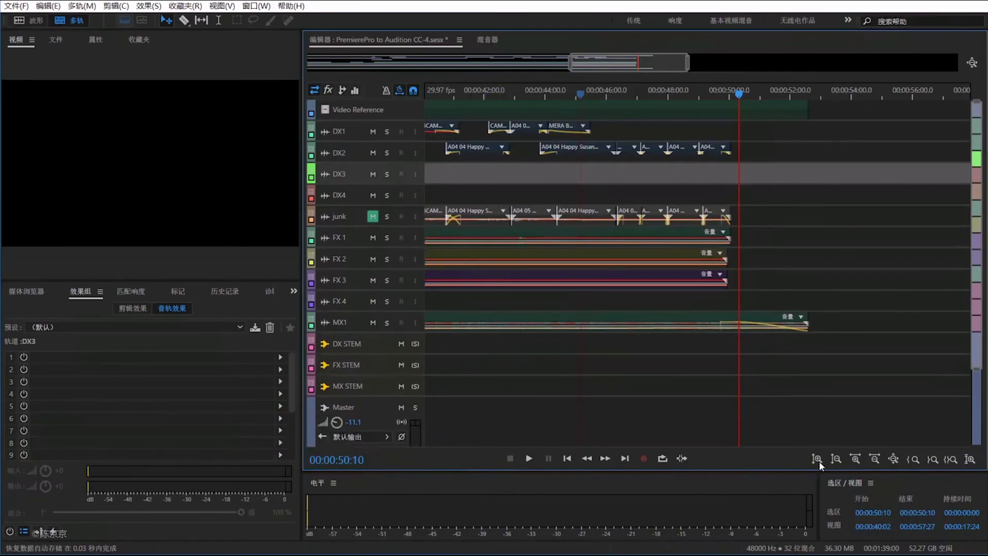